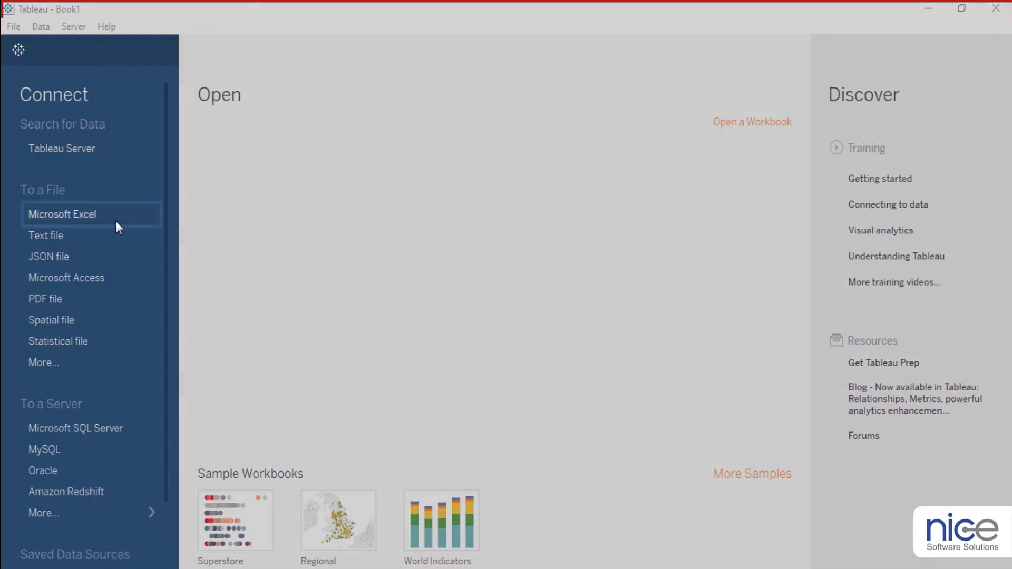
Step: Connect to the Excel file Sample - Superstore.xls and add the Orders sheet to the data source canvas
click(116, 220)
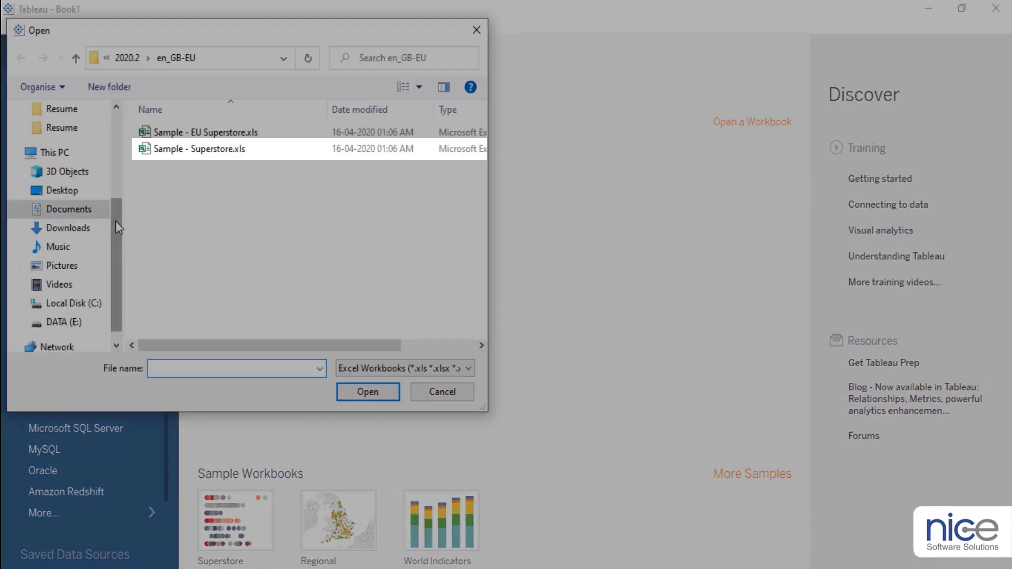
click(185, 153)
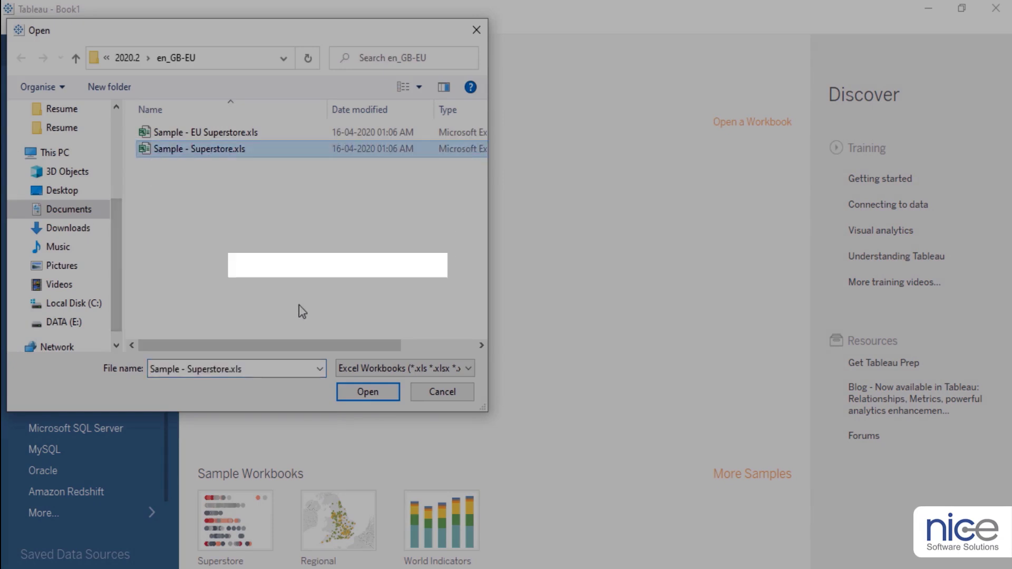
click(367, 392)
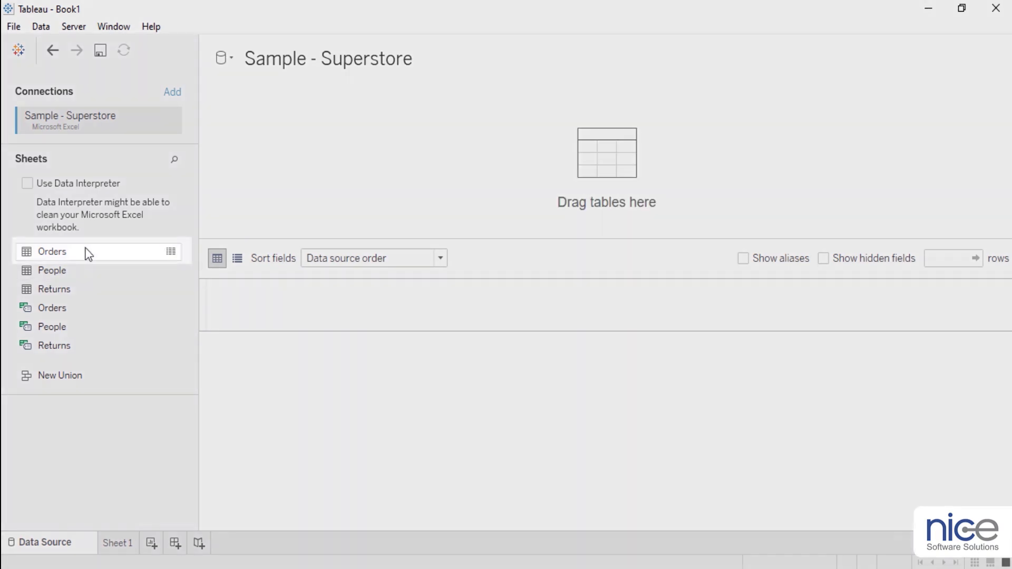
drag(84, 251, 263, 201)
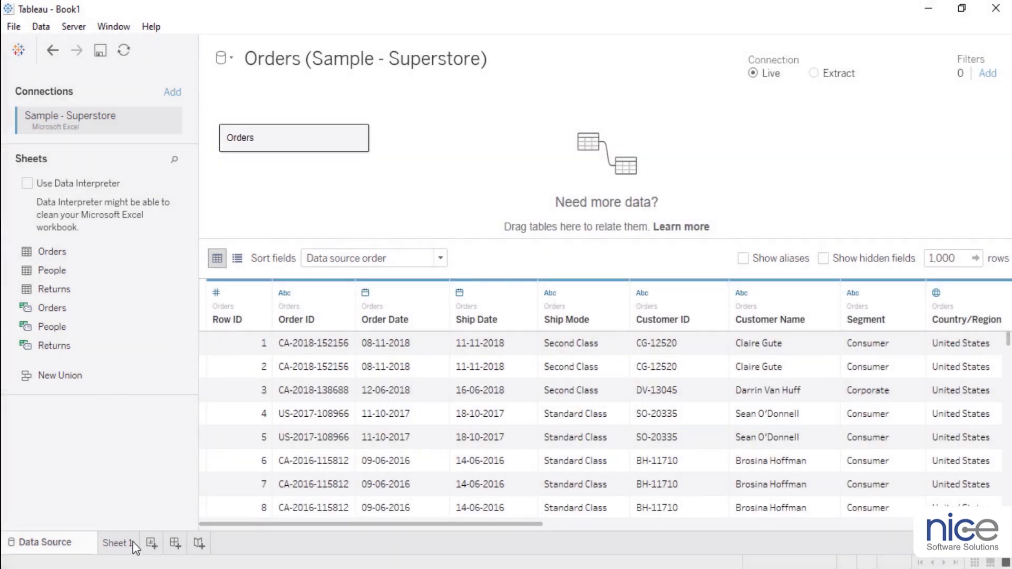
Step: On Sheet 1, add the ad hoc measure 0 to Rows twice and combine the two SUM(0) measures as a dual axis
click(132, 542)
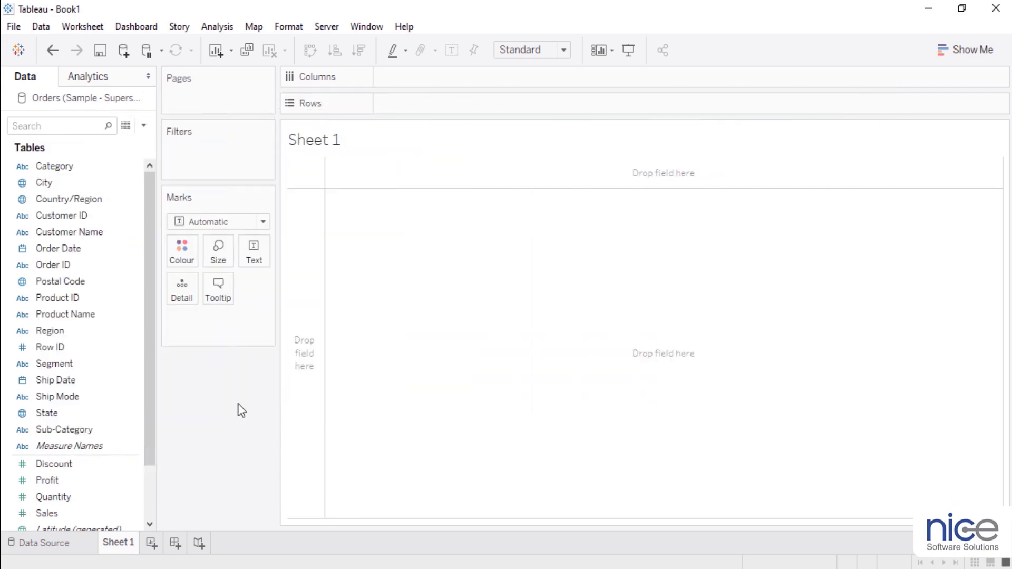
double_click(396, 103)
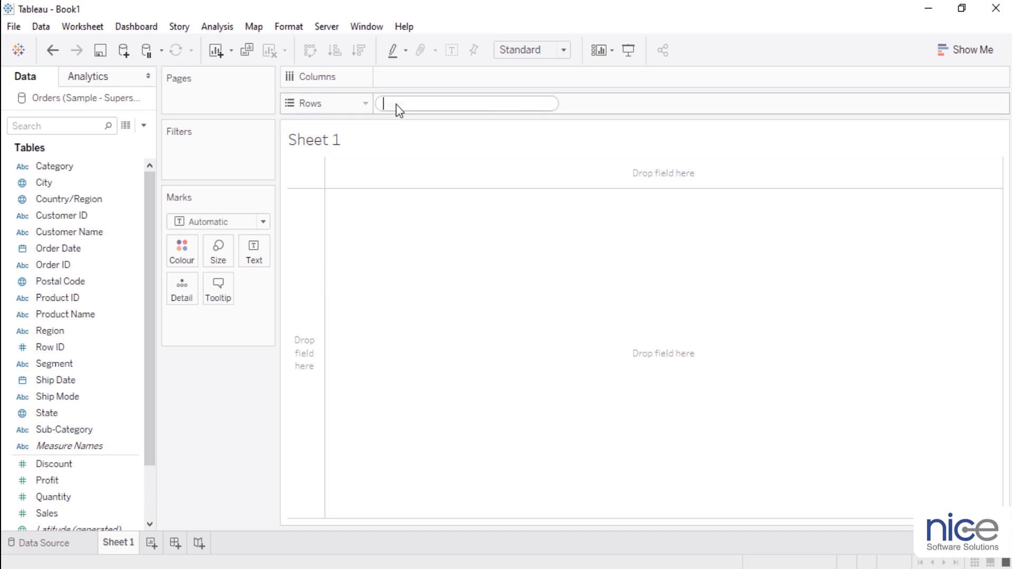
text(0)
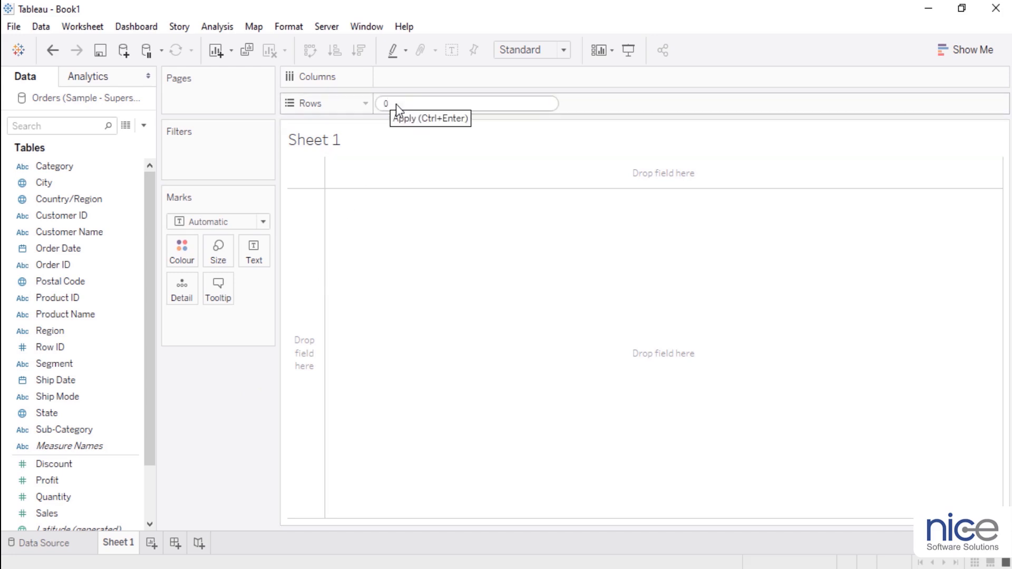
key(Return)
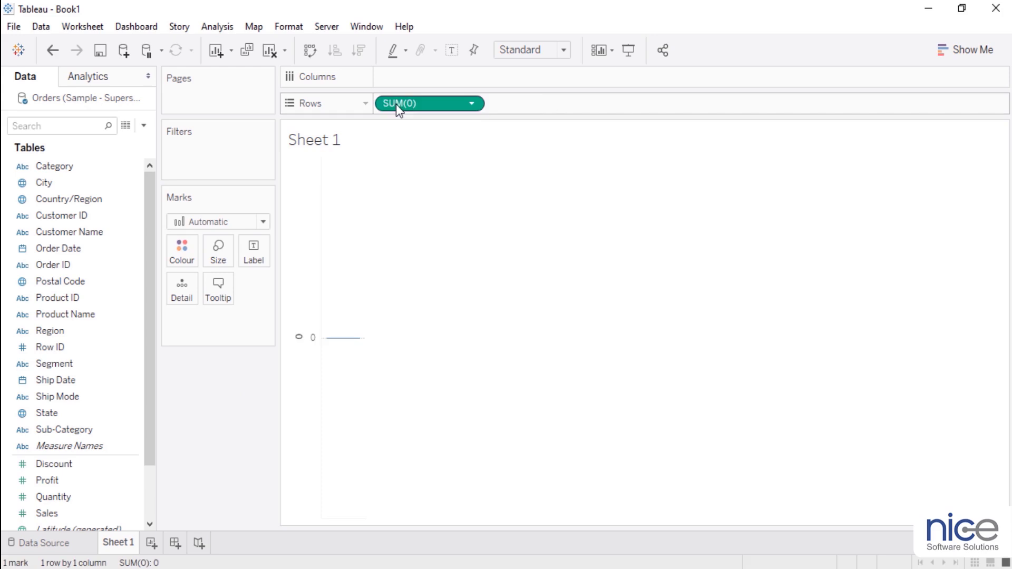
drag(396, 104, 515, 106)
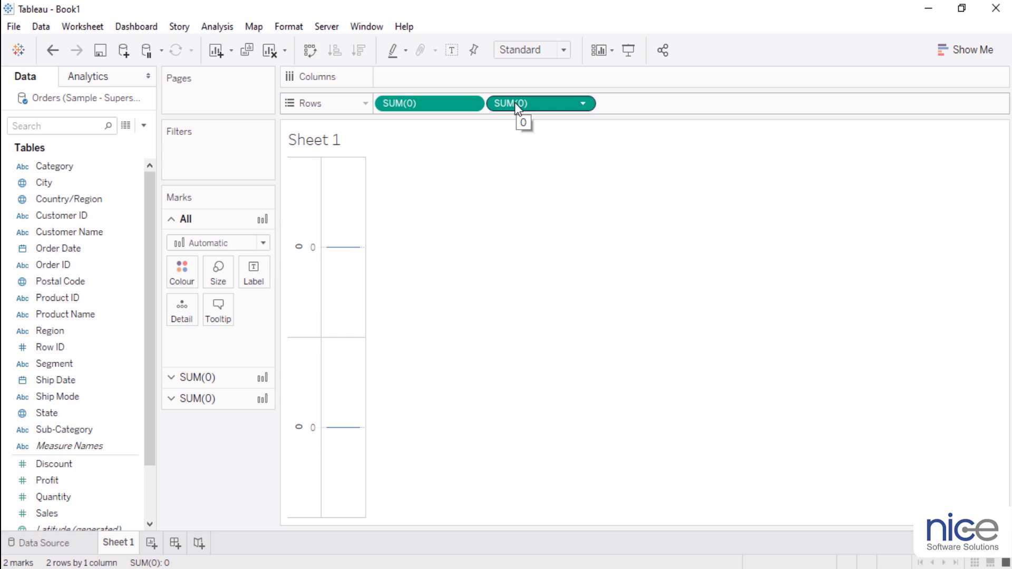
click(582, 104)
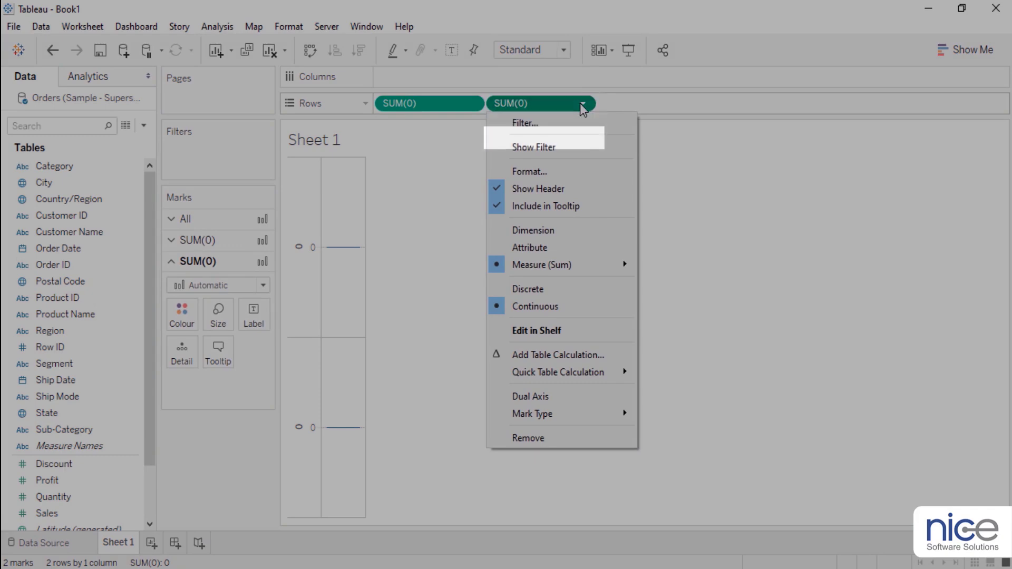
click(567, 395)
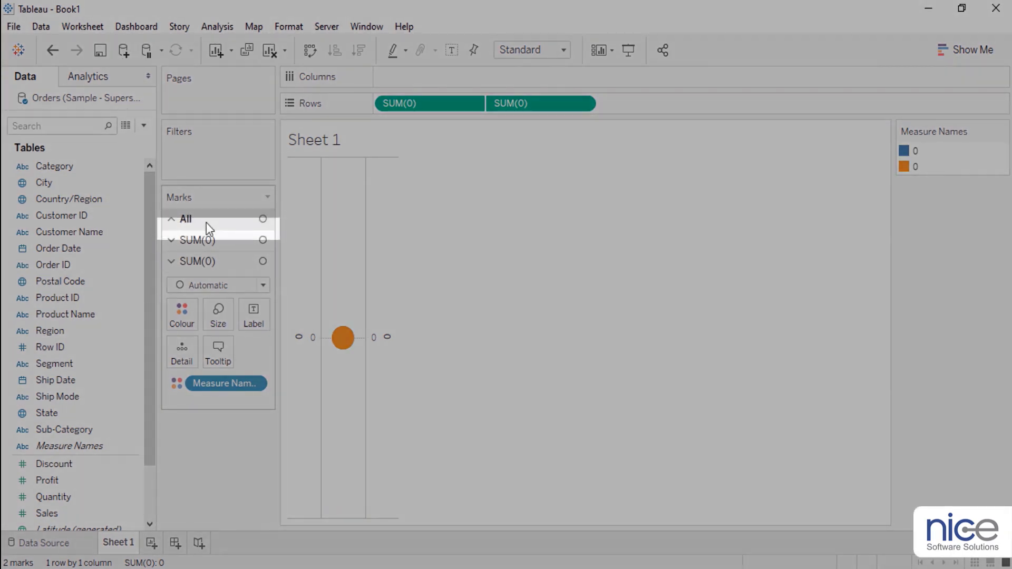
Step: Set the mark type for all measures to Pie and remove Measure Names from the marks
click(206, 222)
click(207, 242)
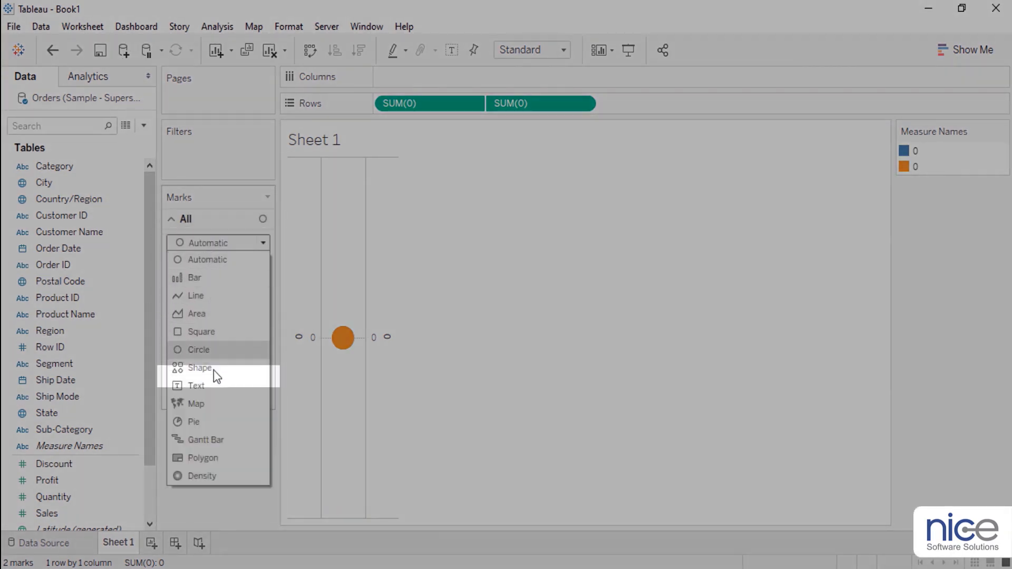
click(216, 421)
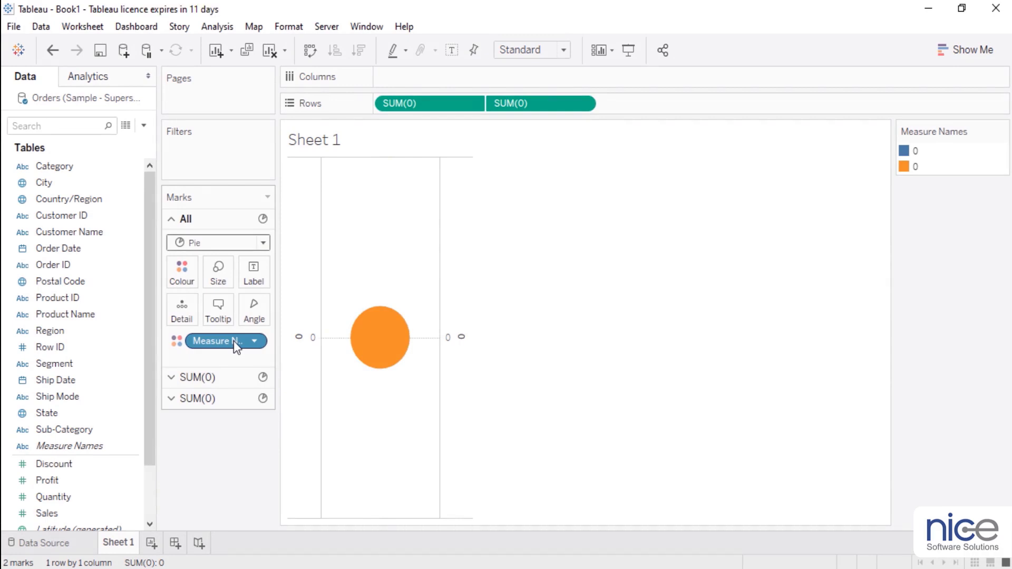
drag(233, 340, 79, 361)
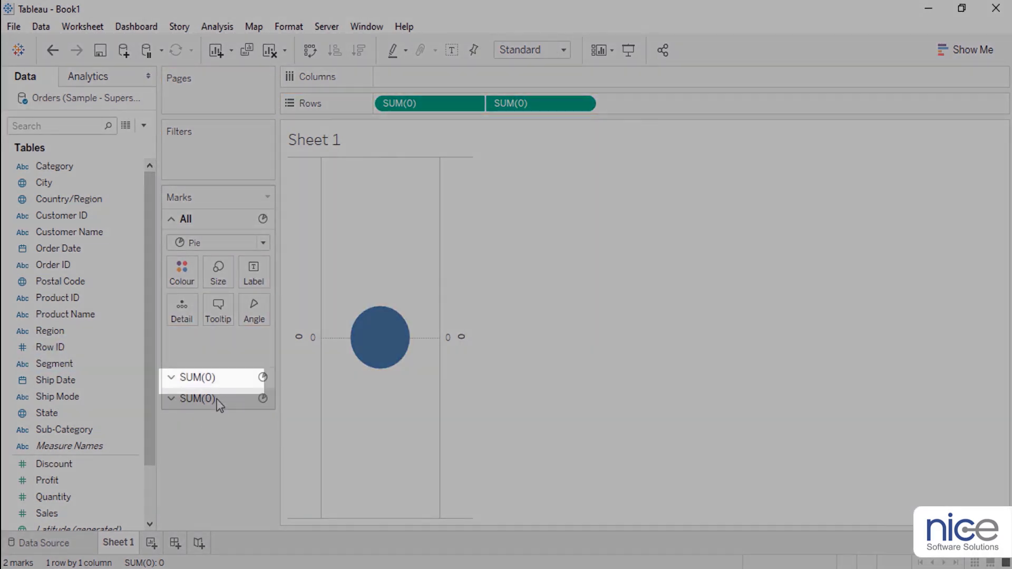
Step: Colour the second SUM(0) pie white
click(216, 399)
click(187, 316)
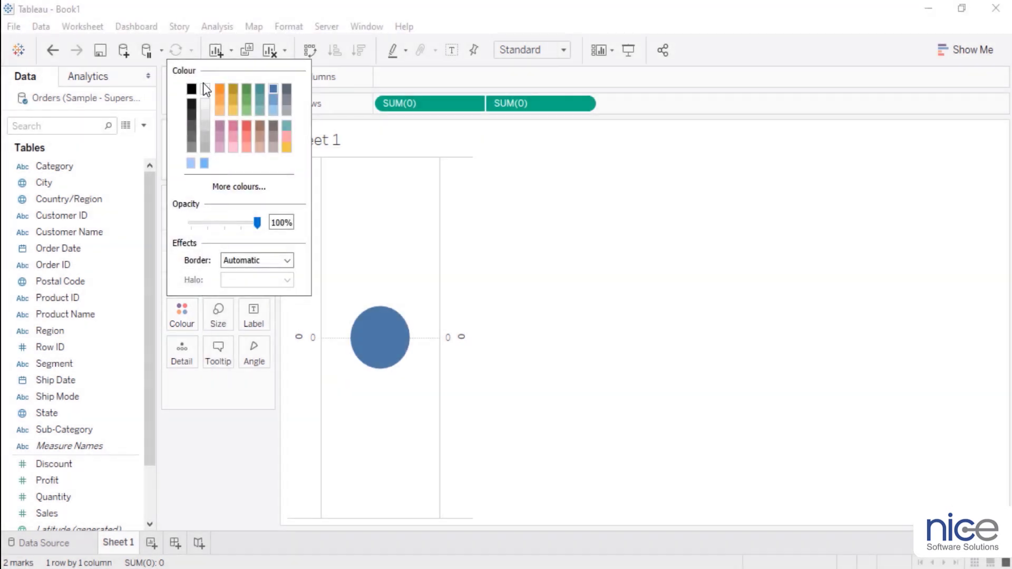
click(204, 89)
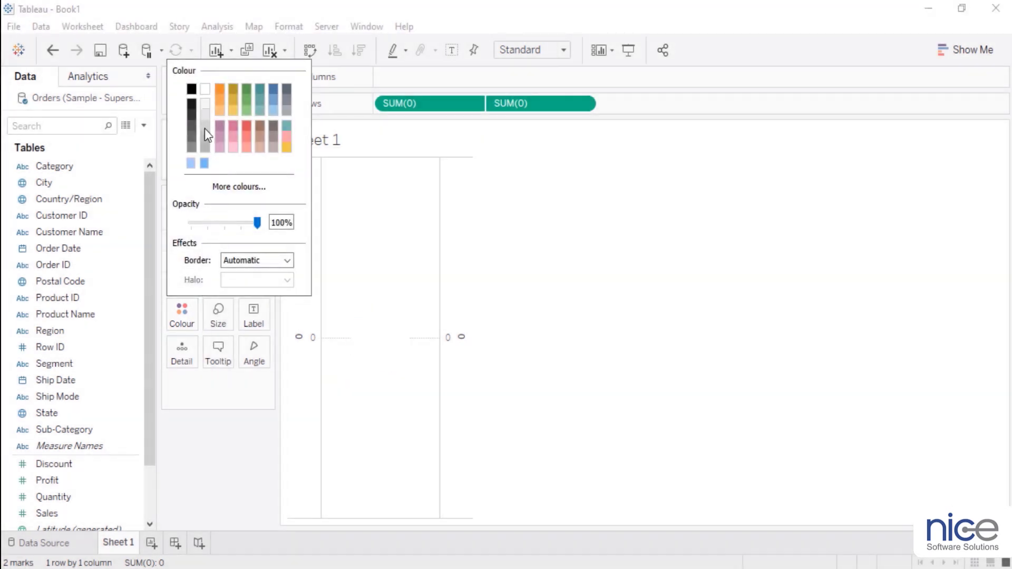
Step: Shrink the second SUM(0) pie to form the donut hole and fit the sheet to Entire View
click(224, 310)
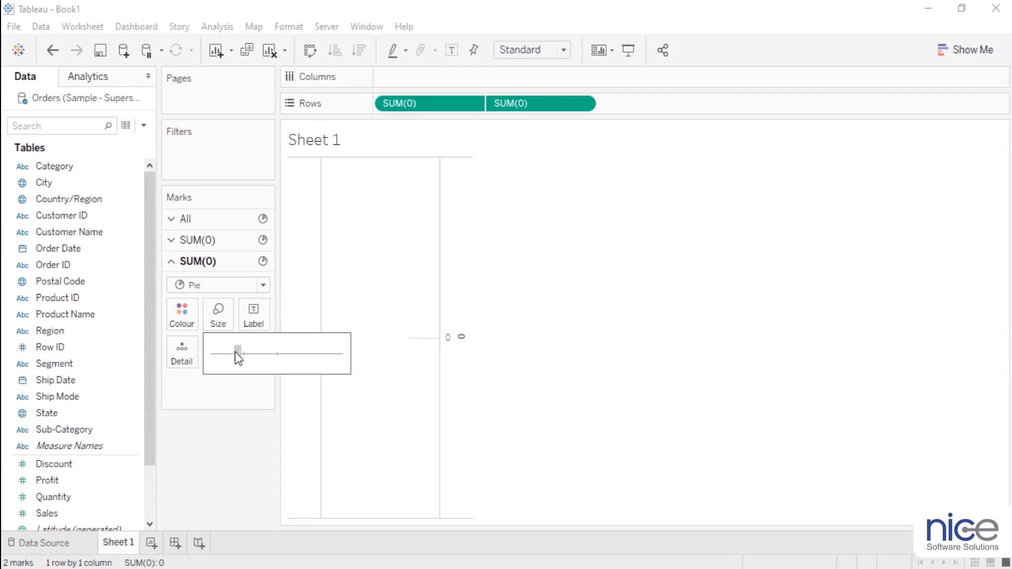
drag(235, 353, 232, 354)
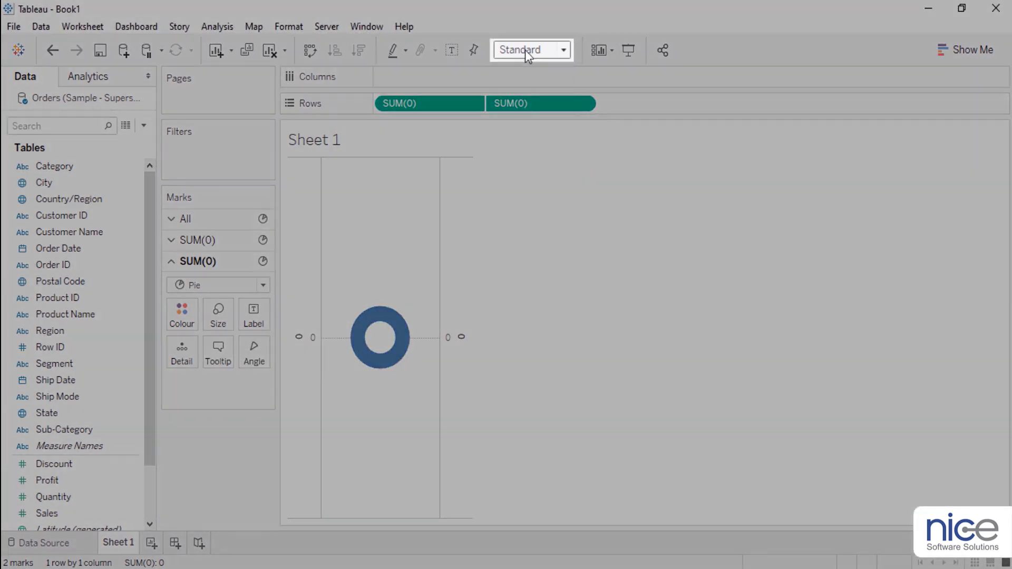
click(524, 50)
click(527, 105)
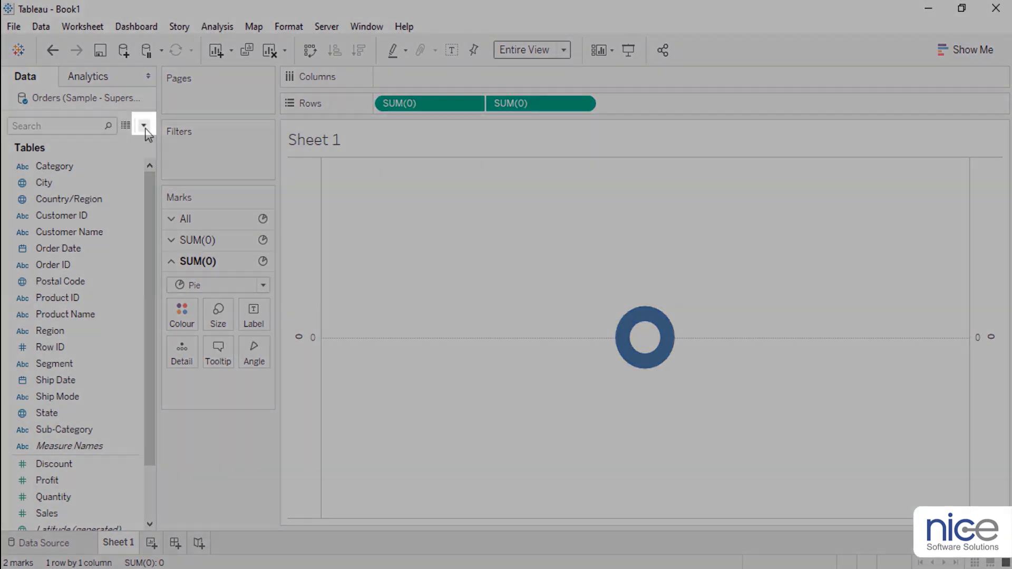
Step: Create the calculated field Profit Percent with the formula SUM({INCLUDE [Category] : SUM([Profit])})/SUM({(SUM([Profit]))})
click(144, 125)
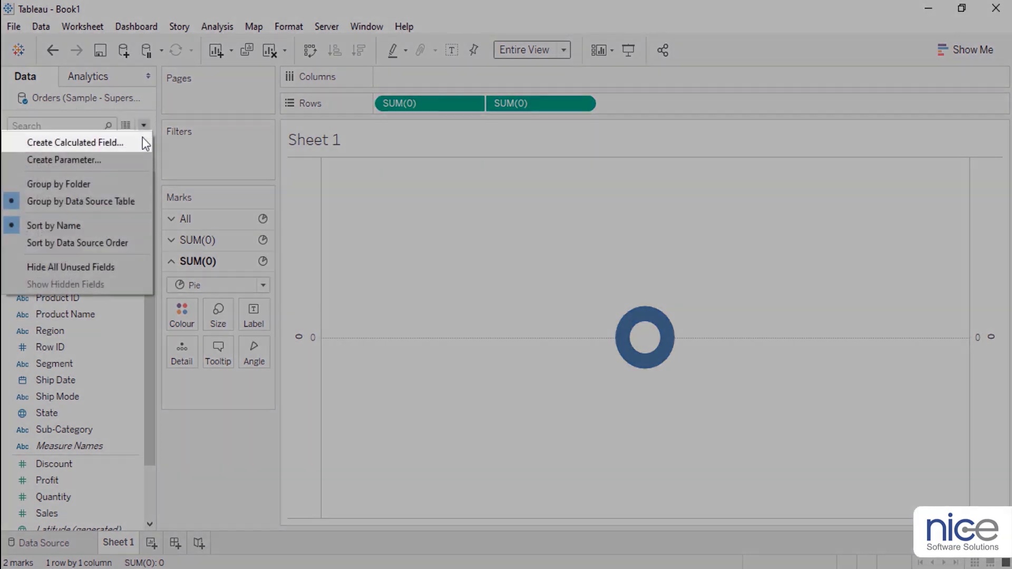
click(142, 141)
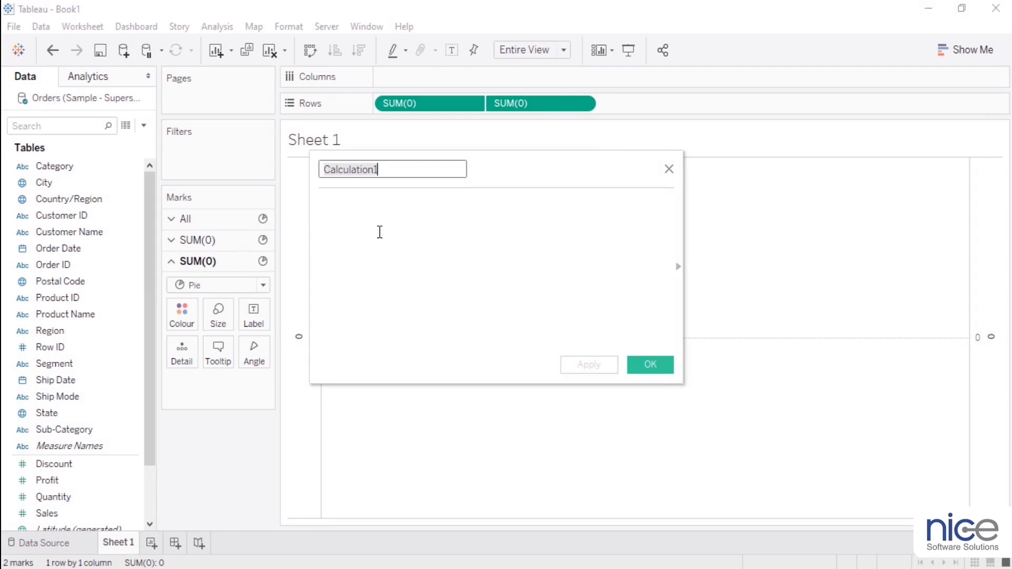
text(Profit Percent)
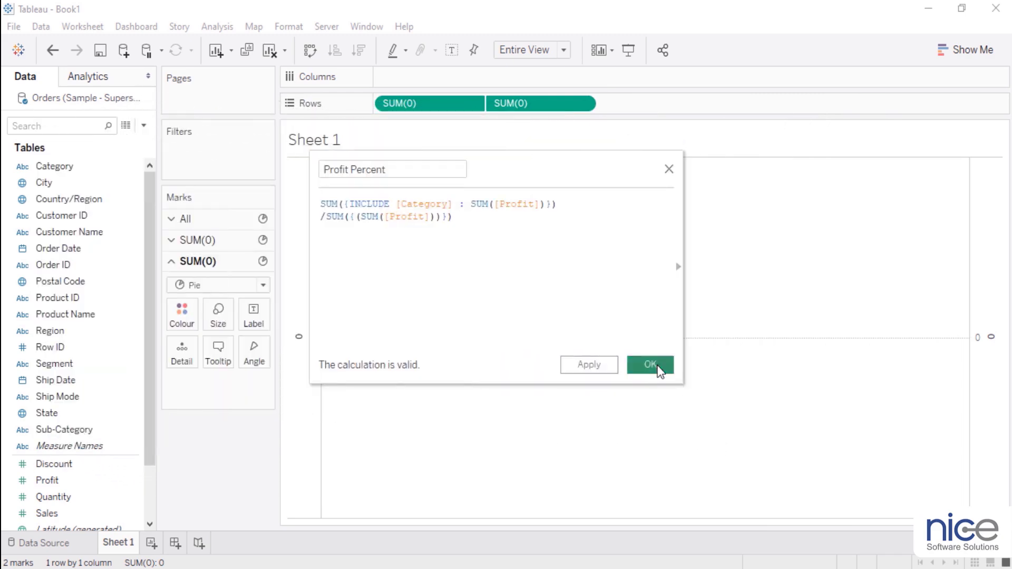
click(650, 364)
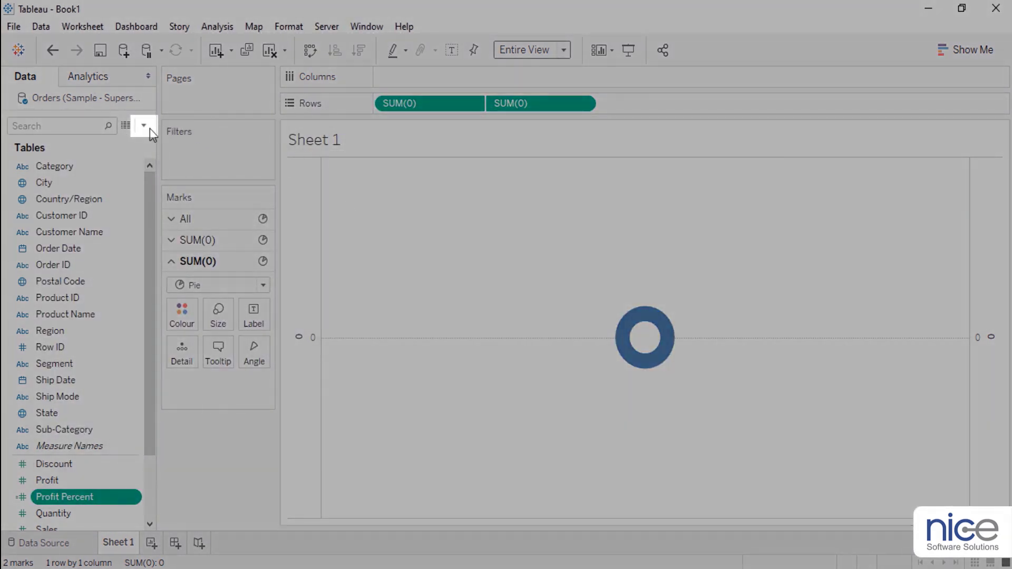
Step: Create a calculated field named Bottom Half with the formula Min(1)
click(144, 126)
click(147, 140)
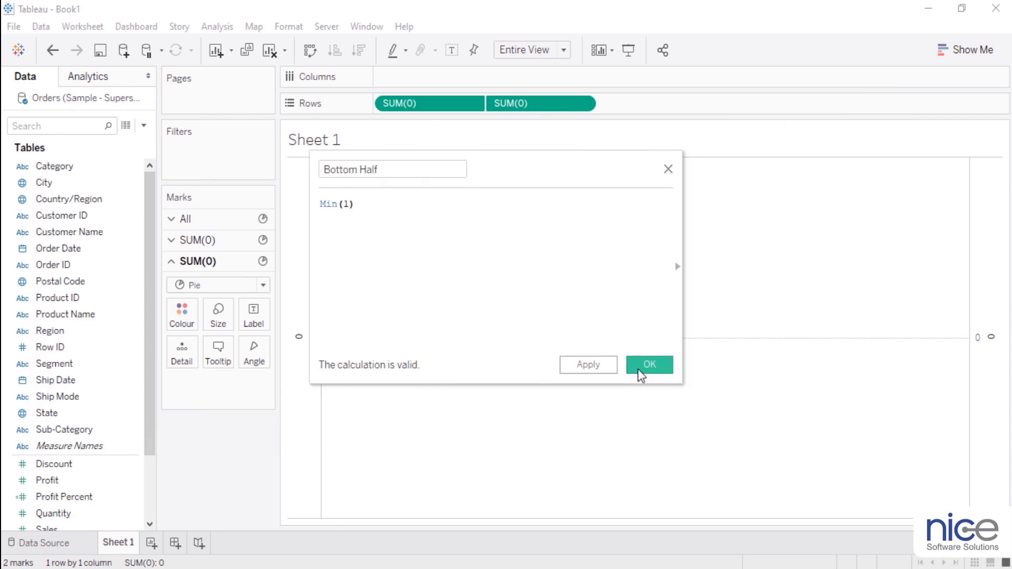
click(648, 363)
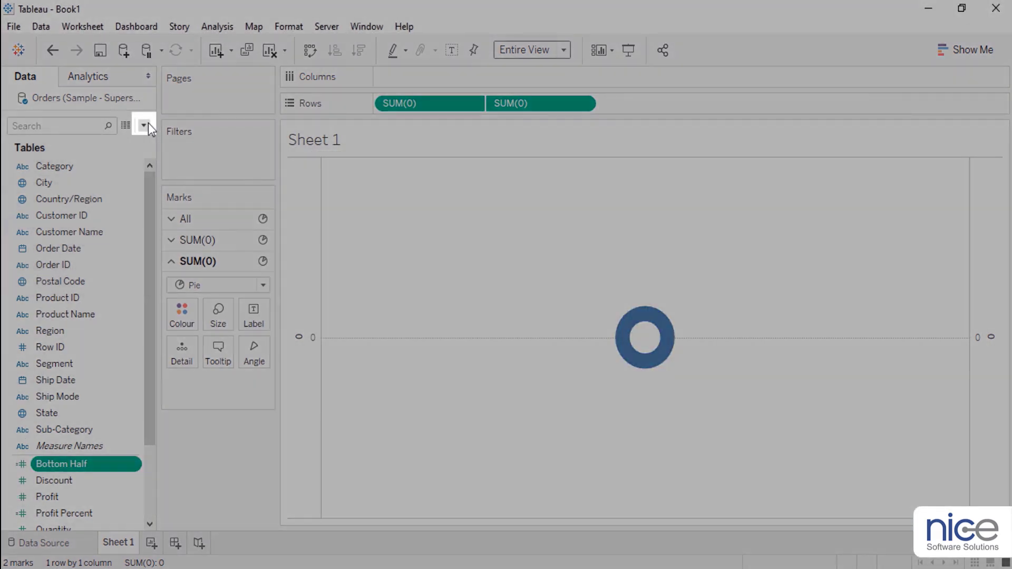
Step: Create the calculated field Colored <50% with the formula IF [Profit Percent] < 0.5 THEN [Profit Percent] ELSE 0.5 END
click(143, 125)
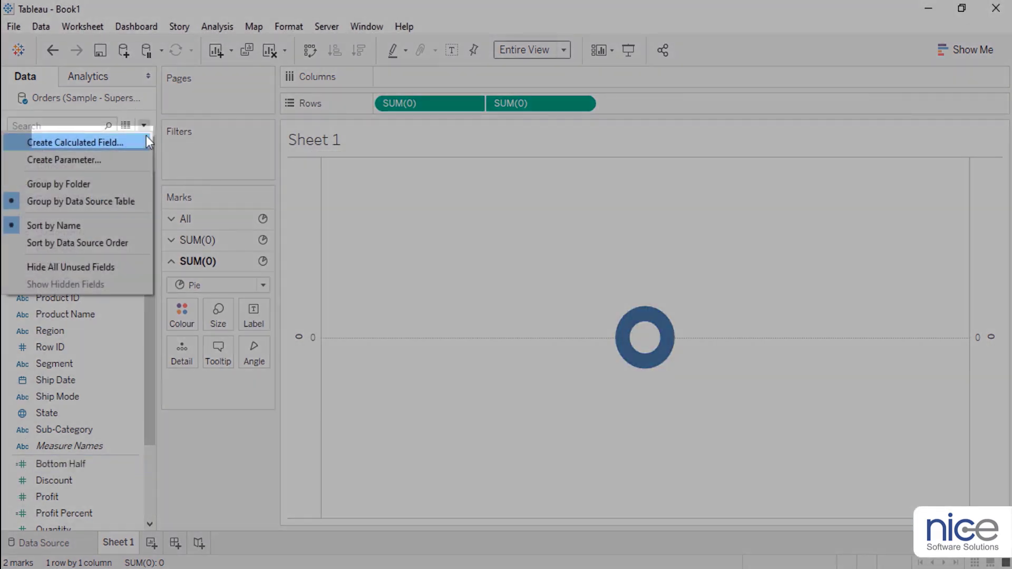
click(147, 138)
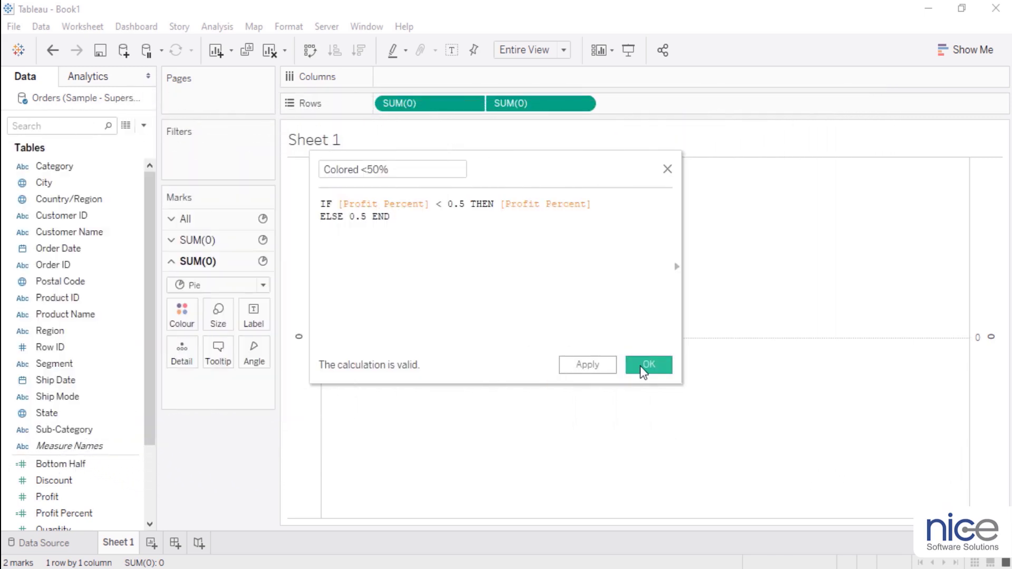
click(649, 364)
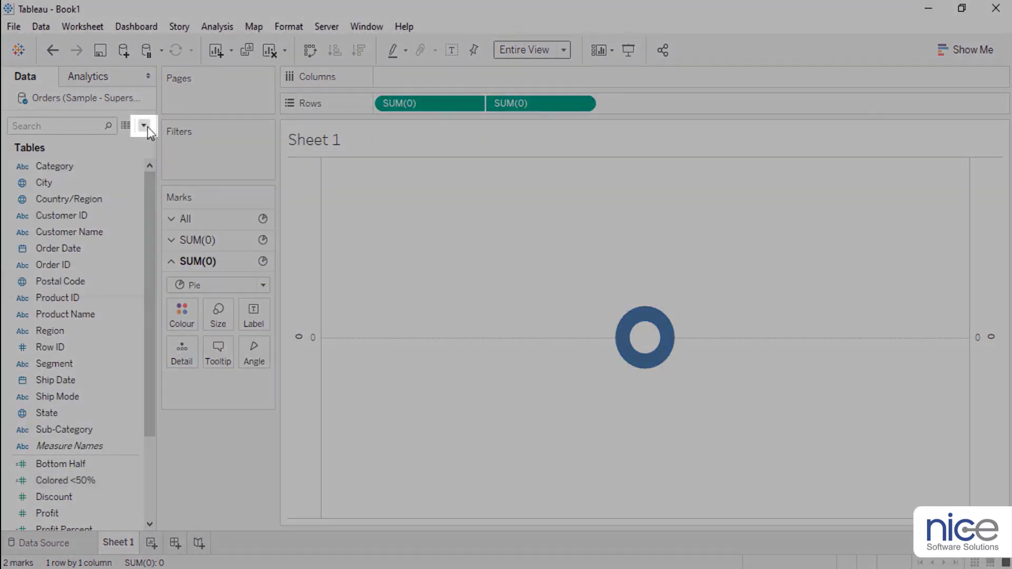
Step: Create the calculated field Grey <50% with the formula IF [Profit Percent]< 0.5 THEN 0.5-[Profit Percent] END
click(143, 126)
click(138, 140)
text(Grey <50%)
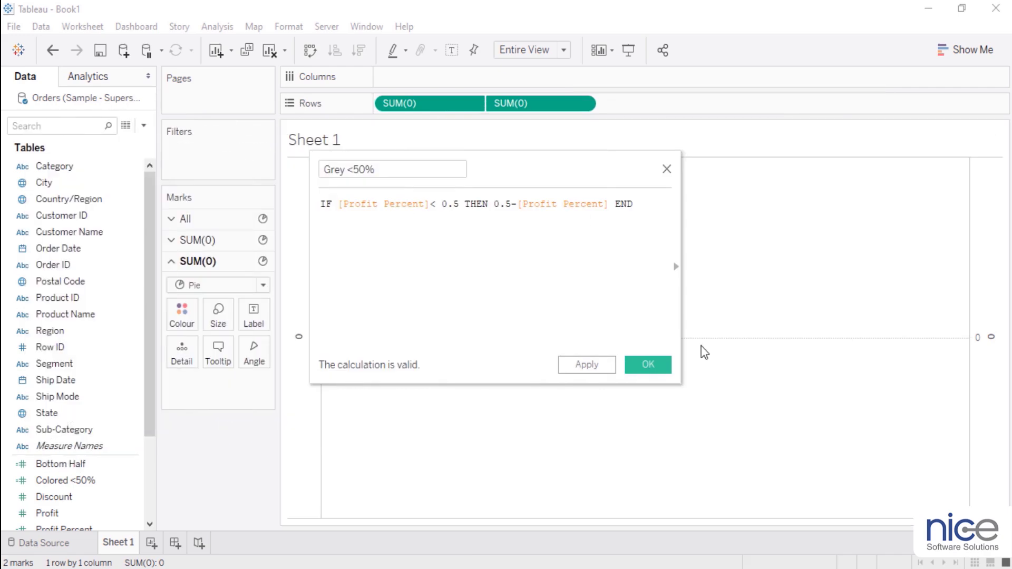
click(668, 372)
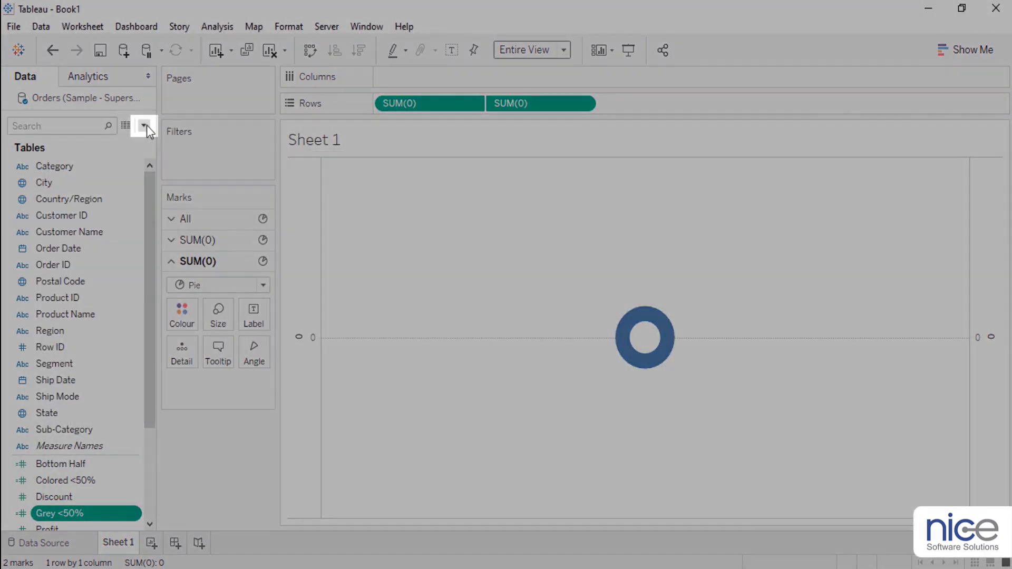
Step: Create the calculated field Colored >50% with the formula IF [Profit Percent]>0.5 THEN [Profit Percent]-0.5 END
click(143, 125)
click(140, 142)
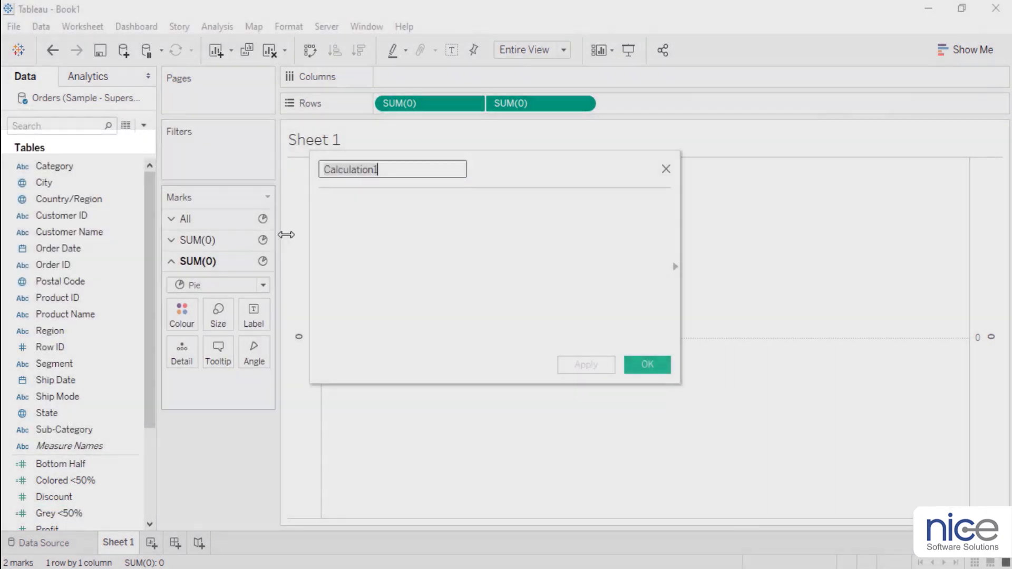
text(Colored >50%)
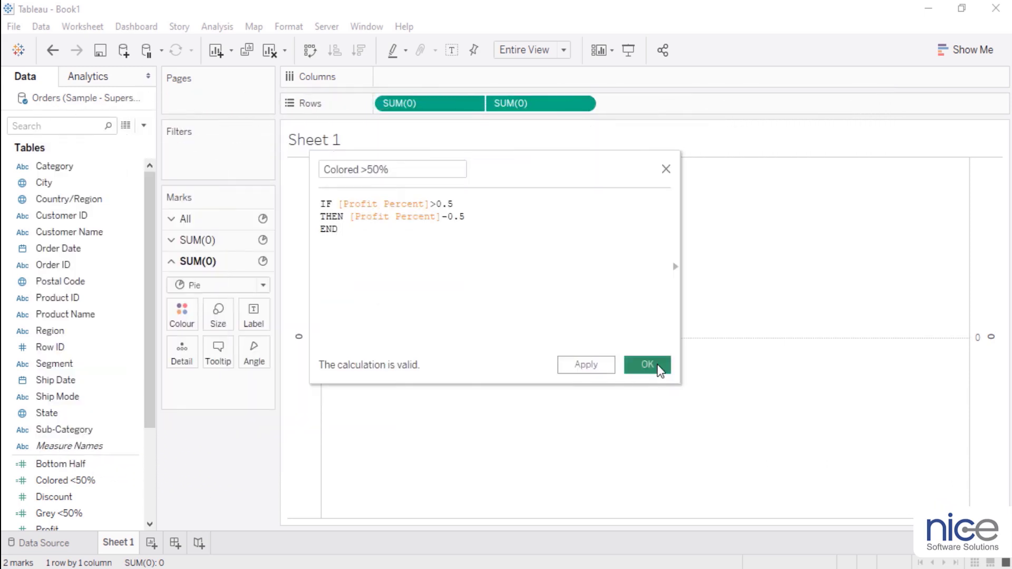
click(646, 363)
Step: Create the calculated field Grey >50% with the formula IF [Profit Percent]>0.5 THEN 1-[Profit Percent] ELSE 0.5 END
click(143, 125)
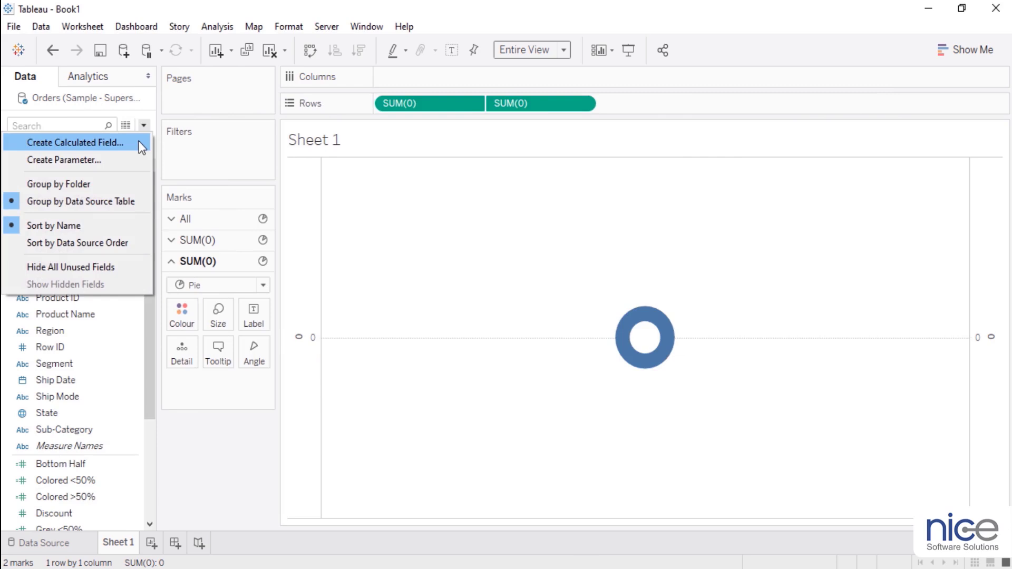
click(140, 140)
text(Grey >50%)
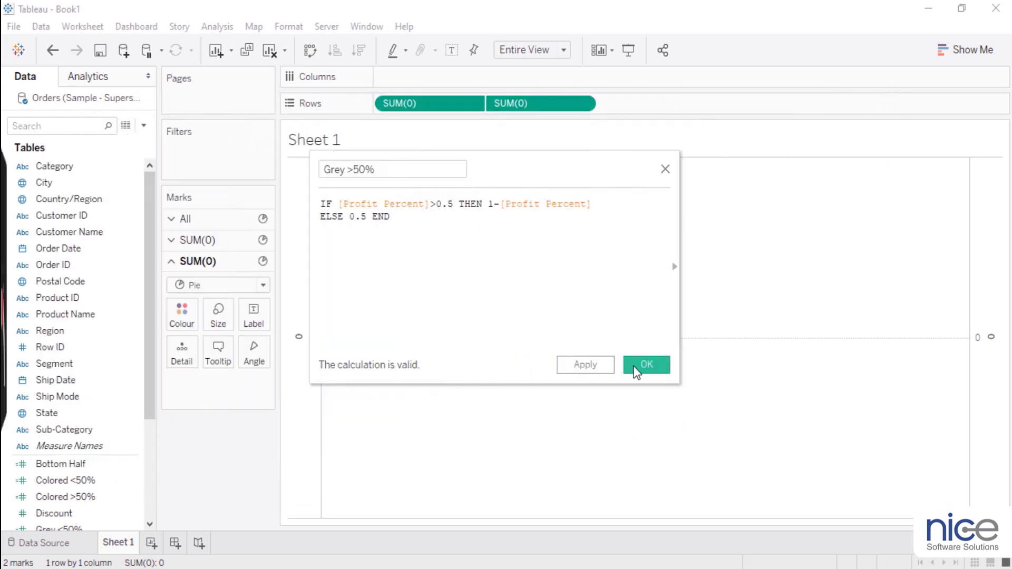
click(646, 365)
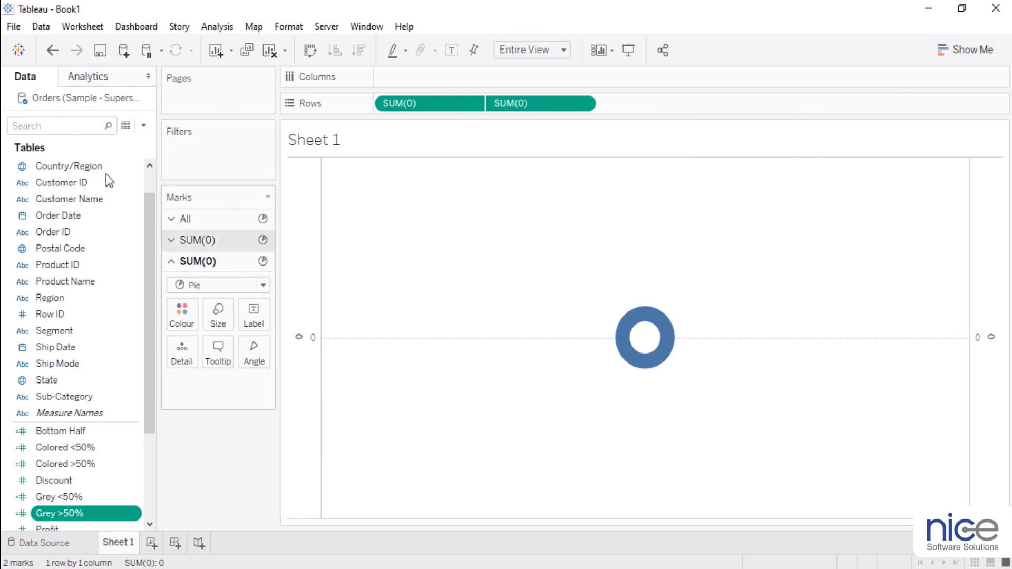
Step: Create the calculated field Pointer 1 with the formula IF [Profit Percent]<=0.5 THEN 0.005 END
click(143, 126)
click(79, 138)
text(Pointer 1)
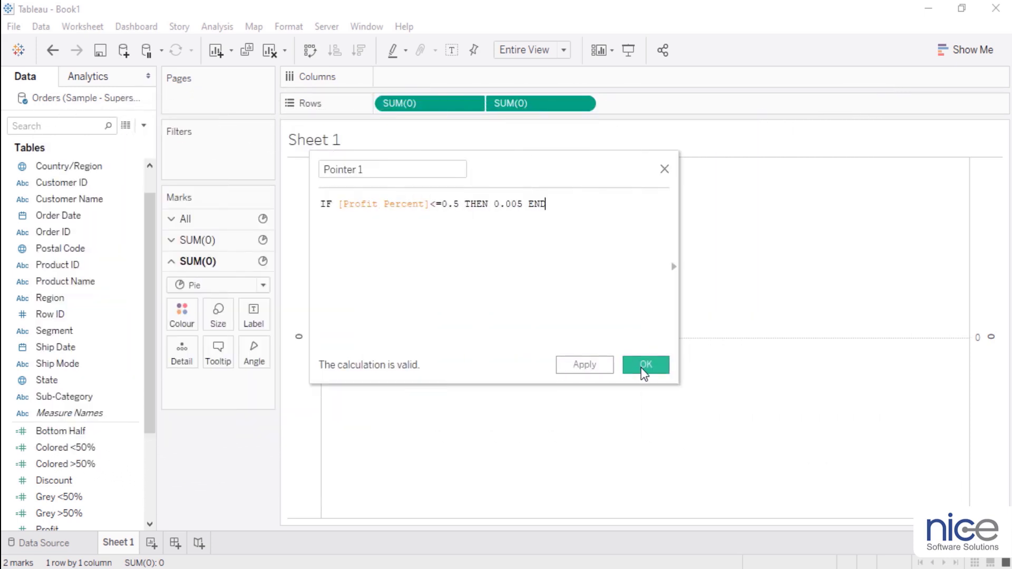
click(648, 365)
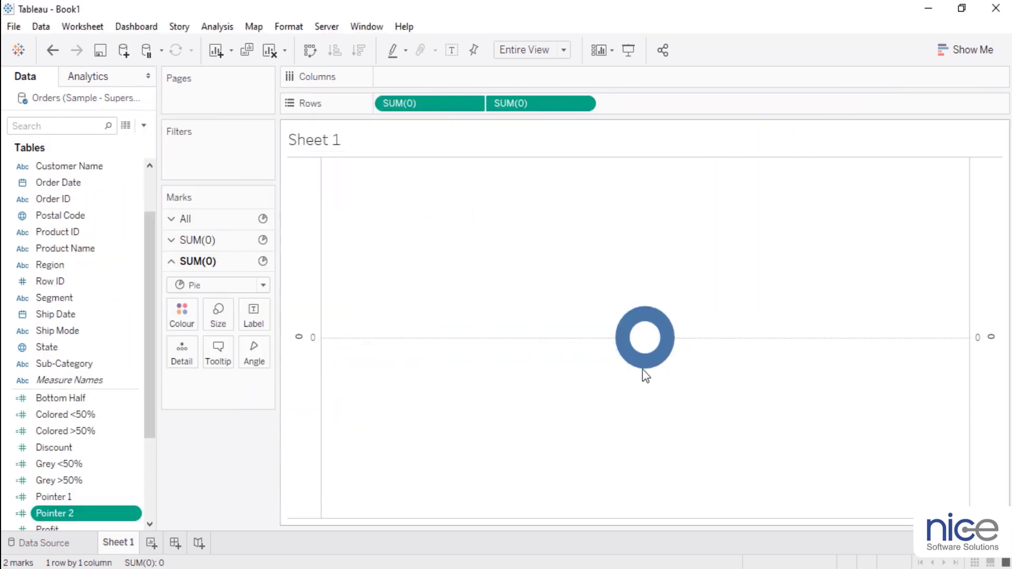
Step: Filter the sheet by Measure Names, keeping only Bottom Half, Colored <50%, Colored >50%, Grey <50%, Grey >50%, Pointer 1 and Pointer 2
mouse_move(636, 374)
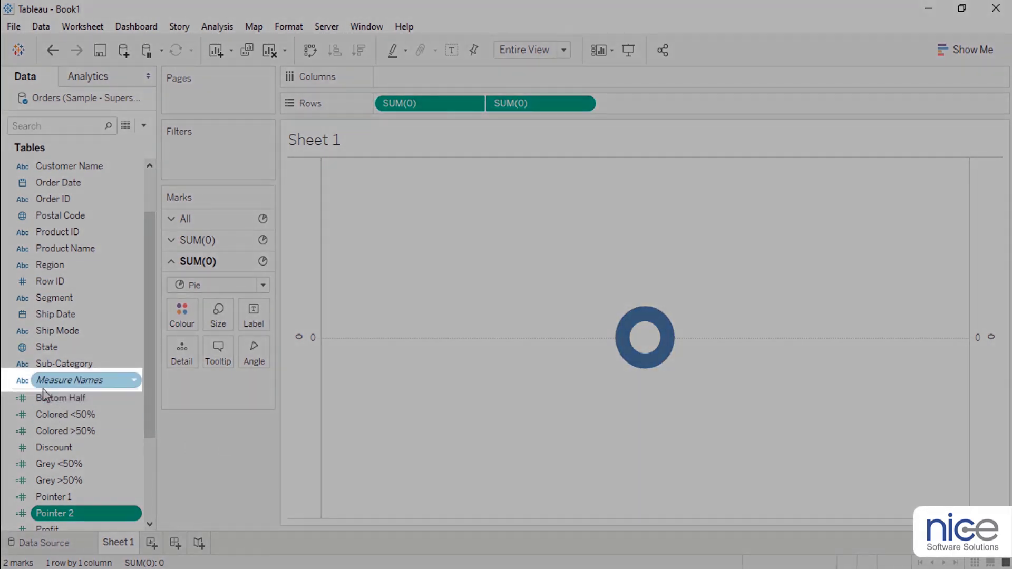
drag(43, 388, 195, 166)
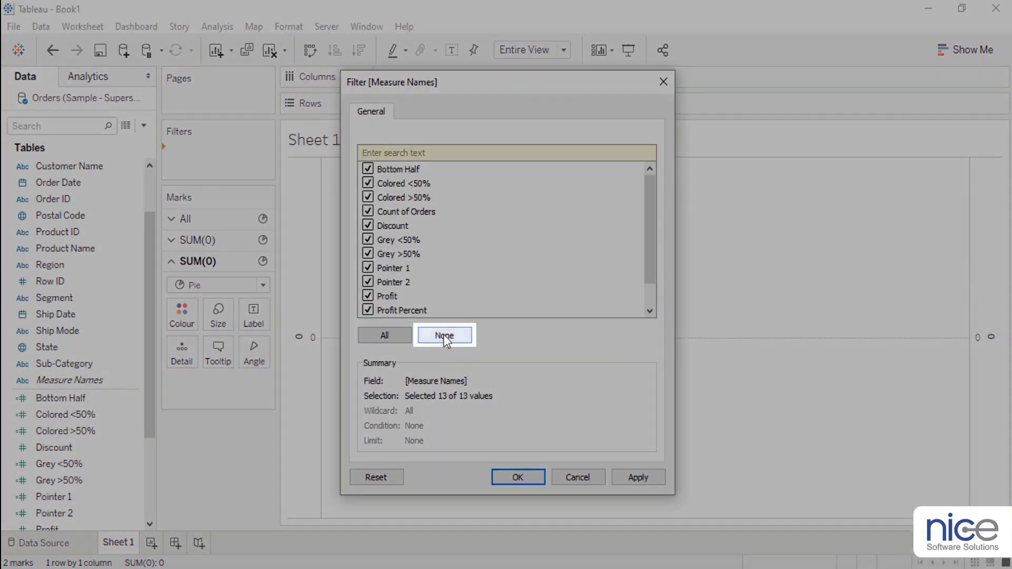
click(444, 336)
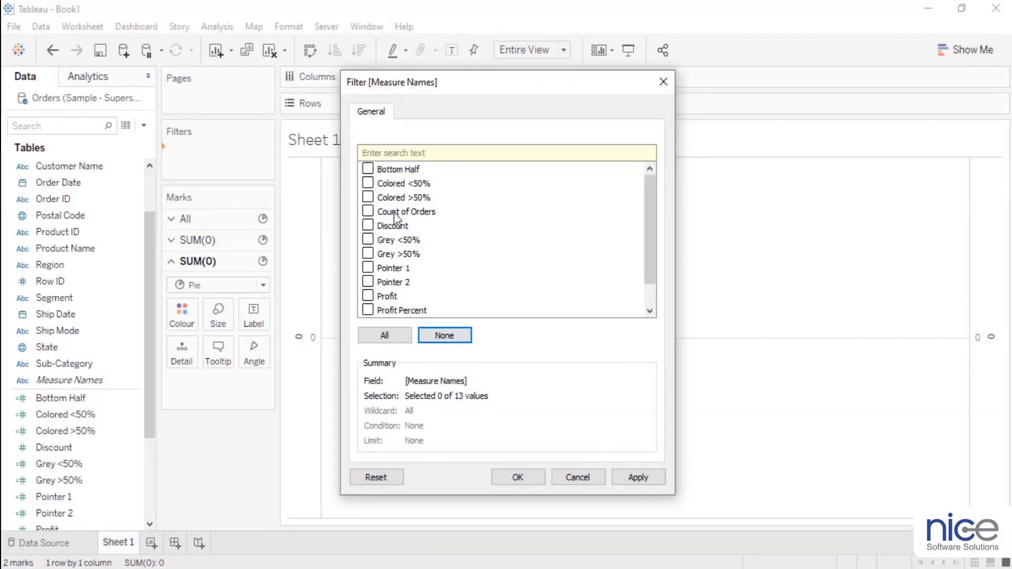
click(367, 168)
click(368, 183)
click(368, 198)
click(368, 240)
click(373, 256)
click(369, 254)
click(369, 267)
click(369, 282)
click(517, 477)
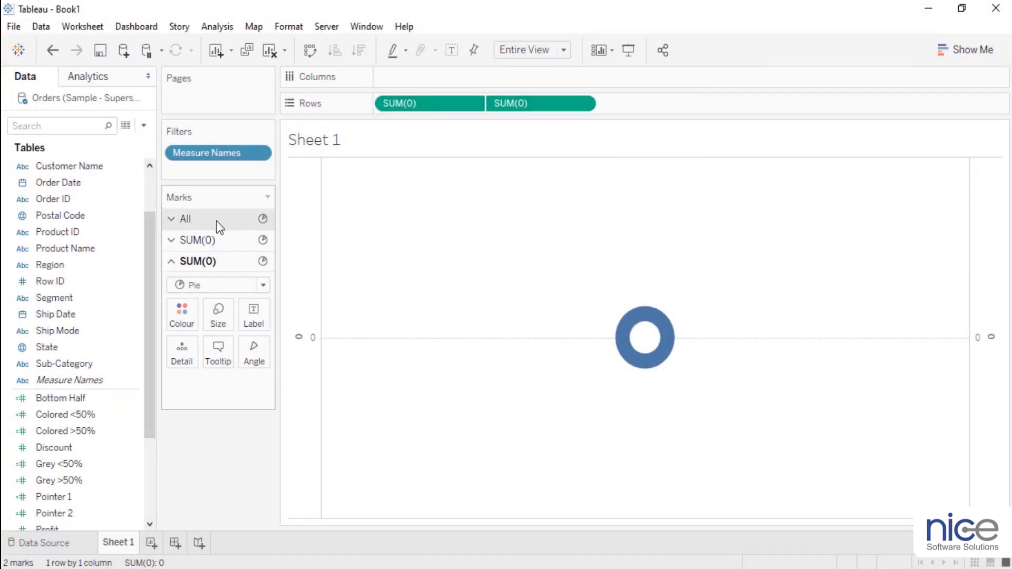
Step: Color all pie marks by Measure Names and set their angle to Measure Values
click(220, 225)
drag(59, 380, 180, 280)
scroll(83, 478, down, 3)
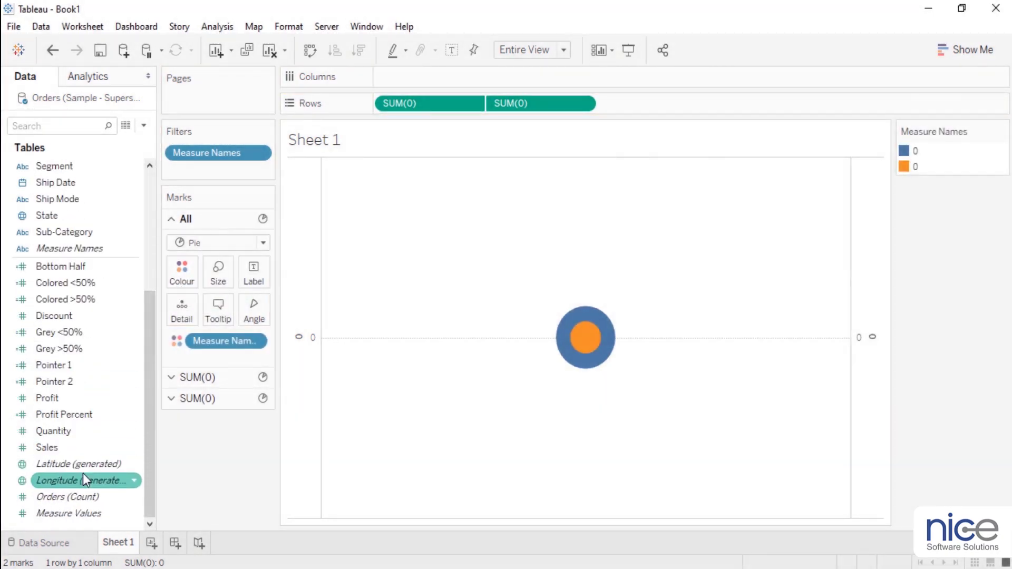
drag(99, 513, 259, 309)
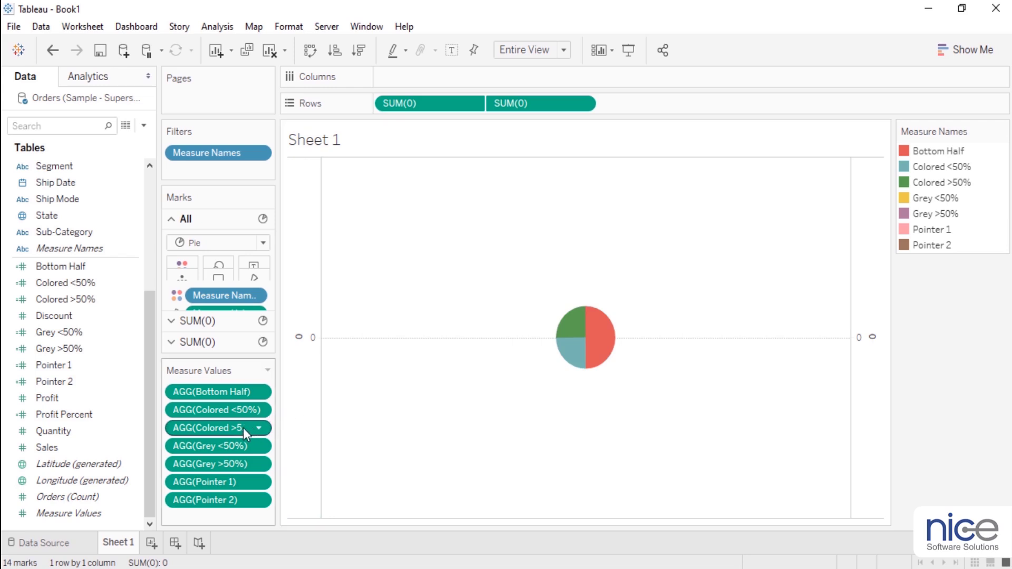
Step: Reorder the measure values as Colored >50%, Pointer 2, Grey >50%, Bottom Half, Colored <50%, Pointer 1, Grey <50%
drag(243, 427, 251, 381)
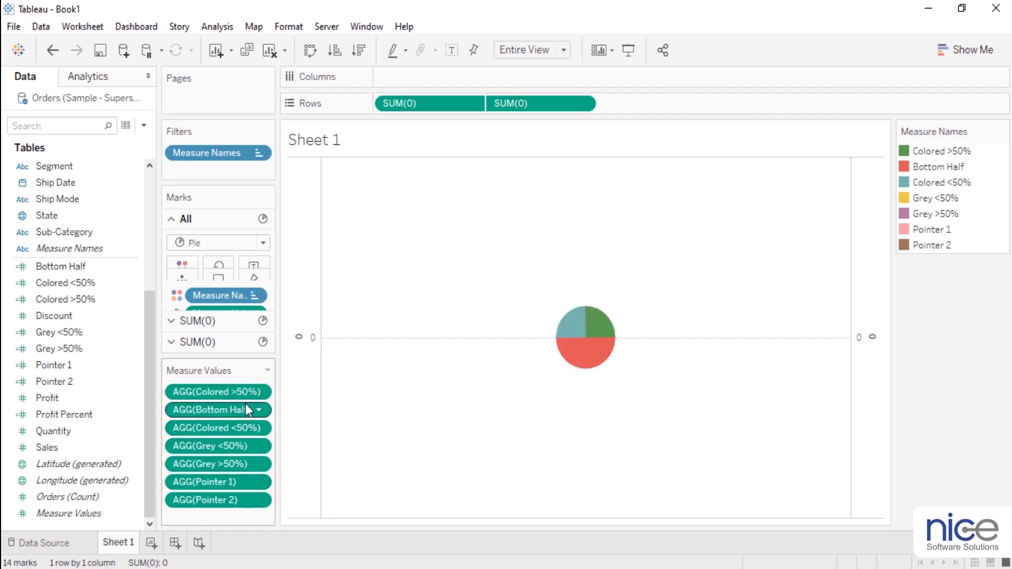
drag(232, 499, 242, 397)
drag(234, 483, 240, 419)
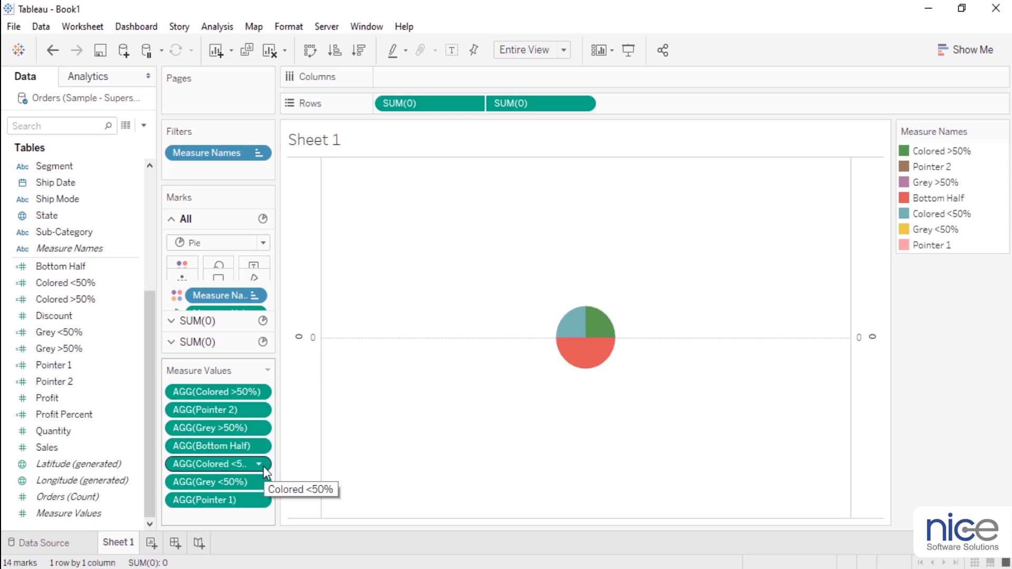
drag(251, 485, 252, 475)
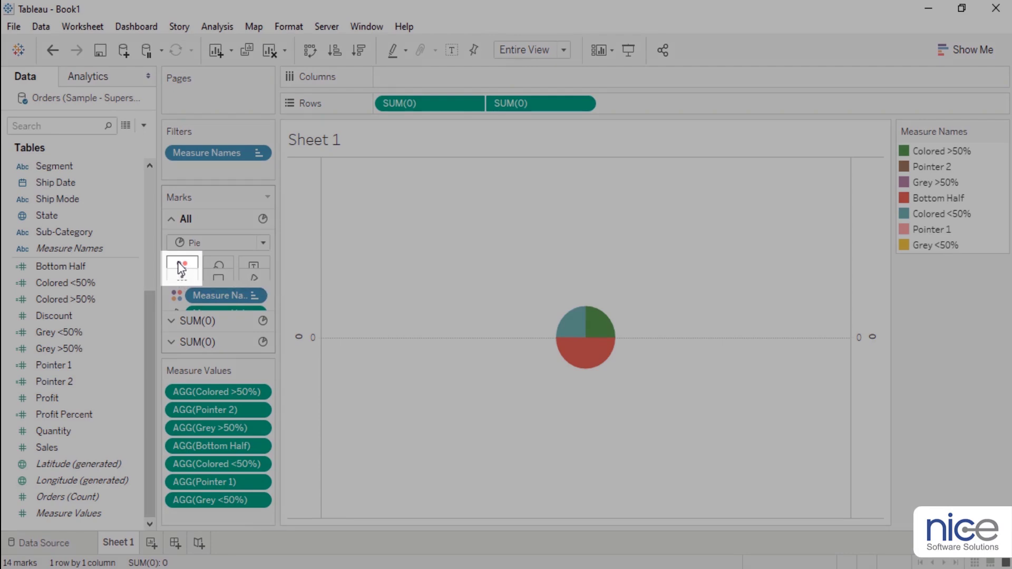
Step: Edit the Measure Names colors for all marks, setting Pointer 2 and Pointer 1 to black
click(181, 267)
click(205, 324)
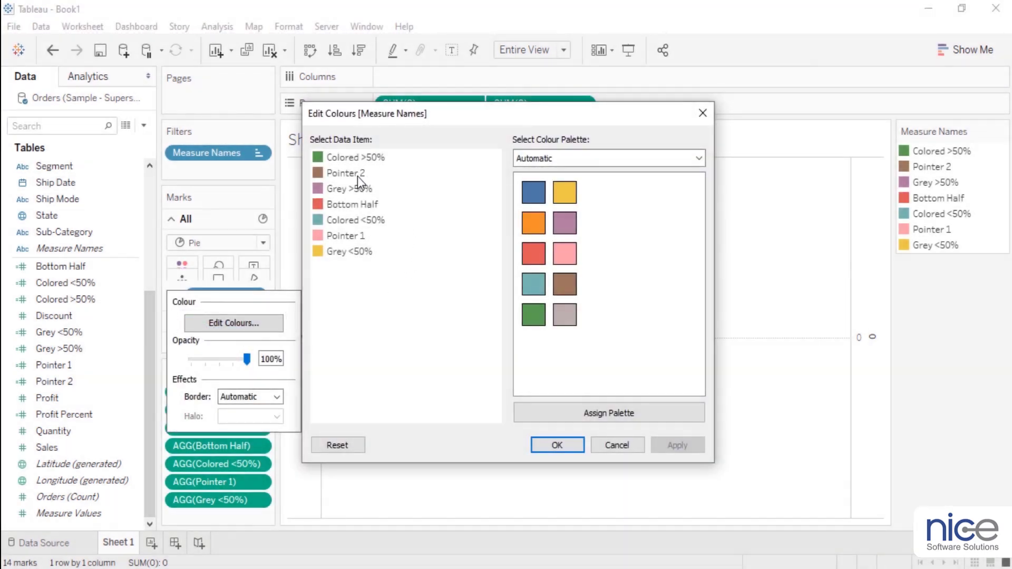
double_click(357, 175)
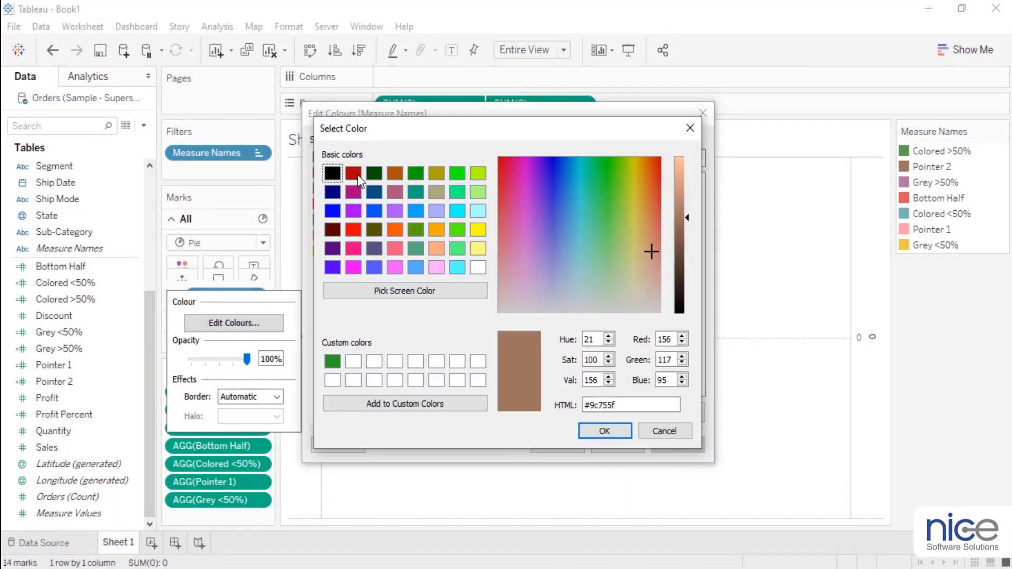
click(332, 174)
click(604, 431)
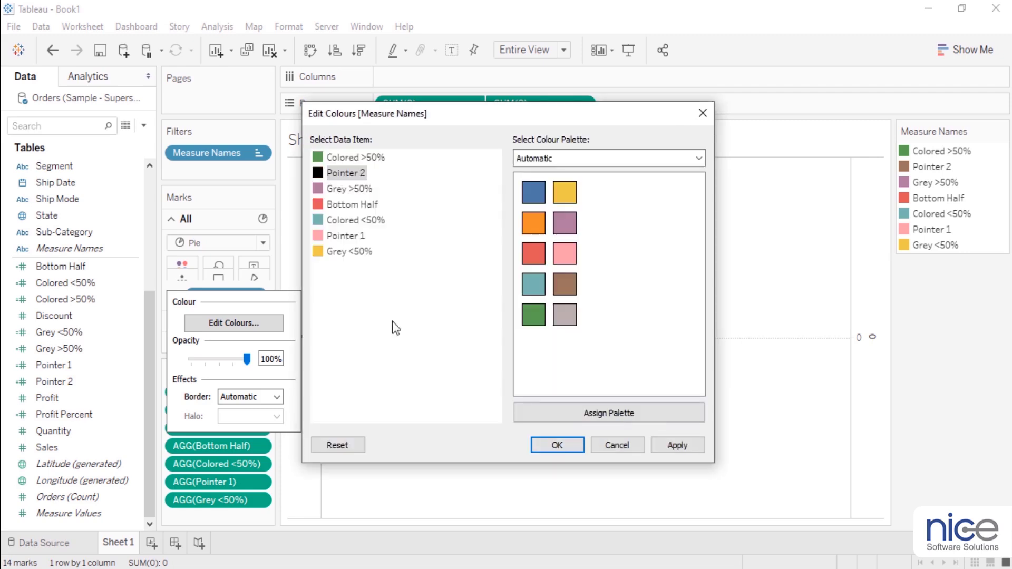
double_click(349, 233)
click(332, 192)
click(333, 174)
click(604, 431)
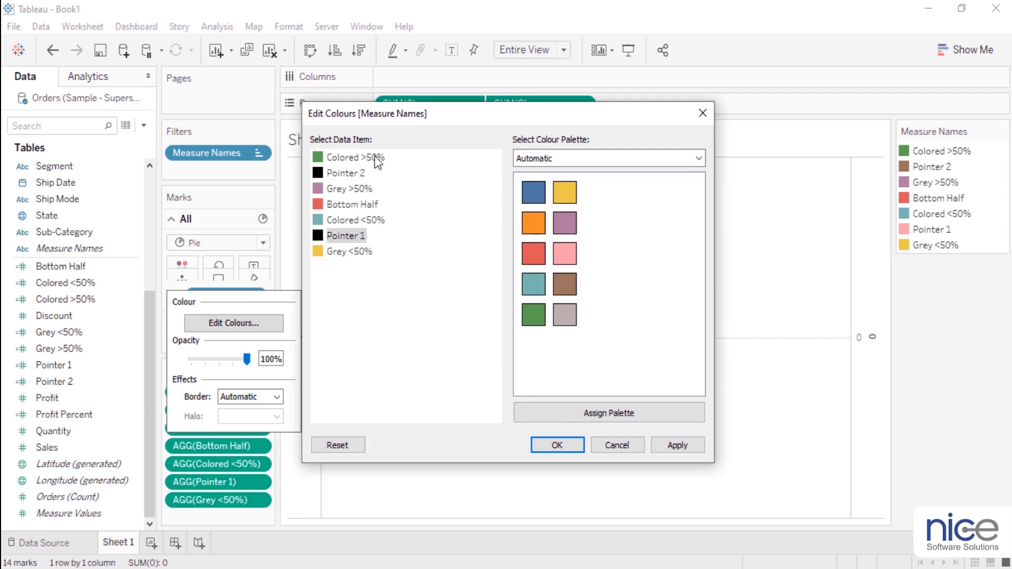
Step: Assign the palette's green to Colored <50% and its grey to Grey >50% and Grey <50%
click(364, 220)
click(534, 316)
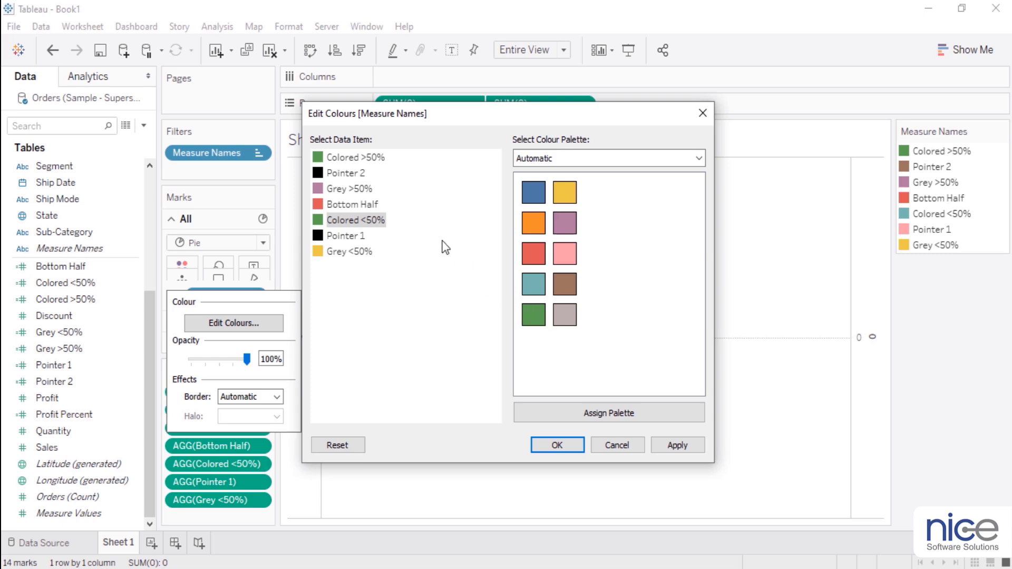
click(369, 190)
click(564, 315)
click(347, 253)
click(566, 318)
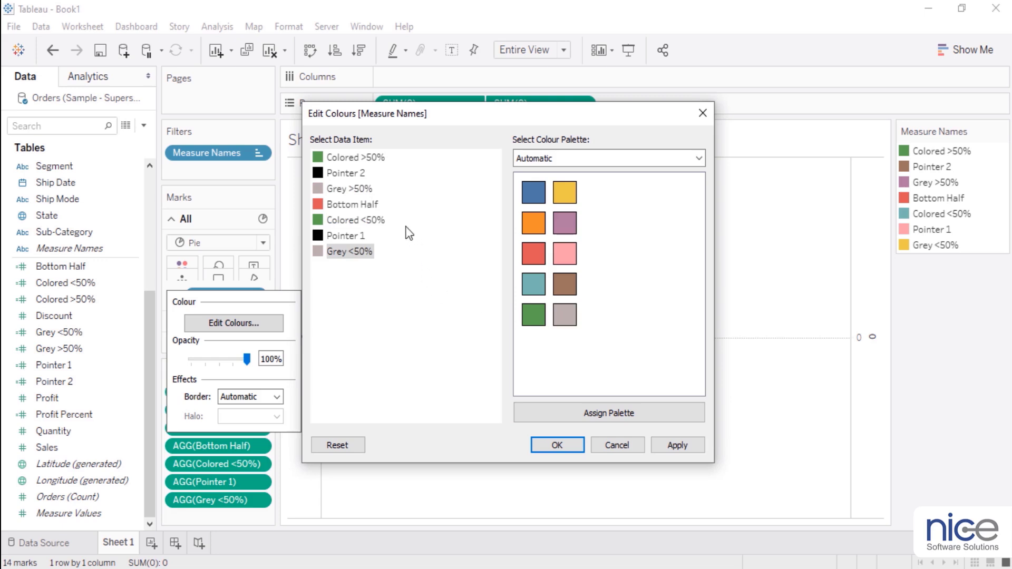
Step: Set the Bottom Half color to white and accept the Measure Names color changes
double_click(375, 204)
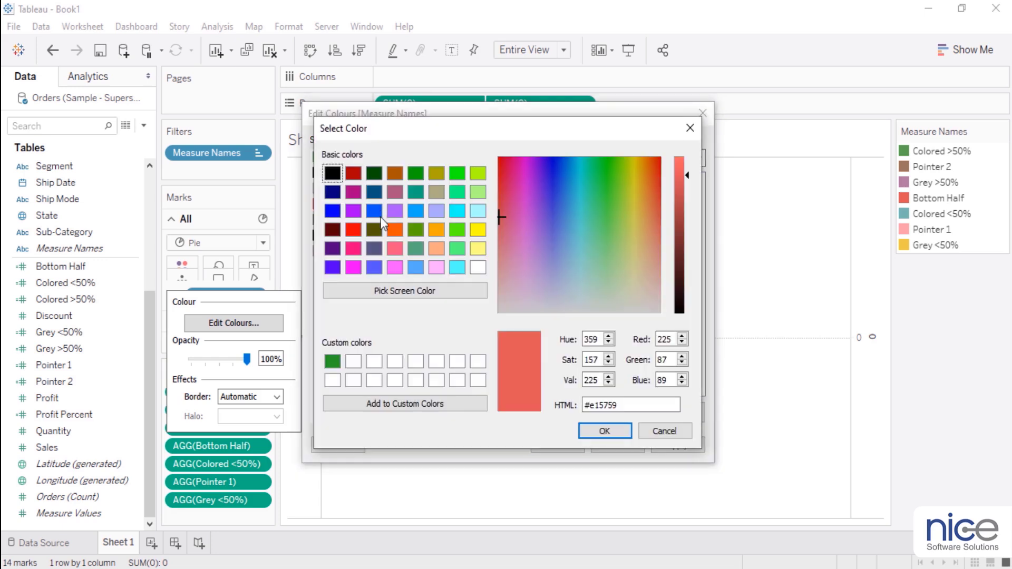
click(478, 267)
click(605, 431)
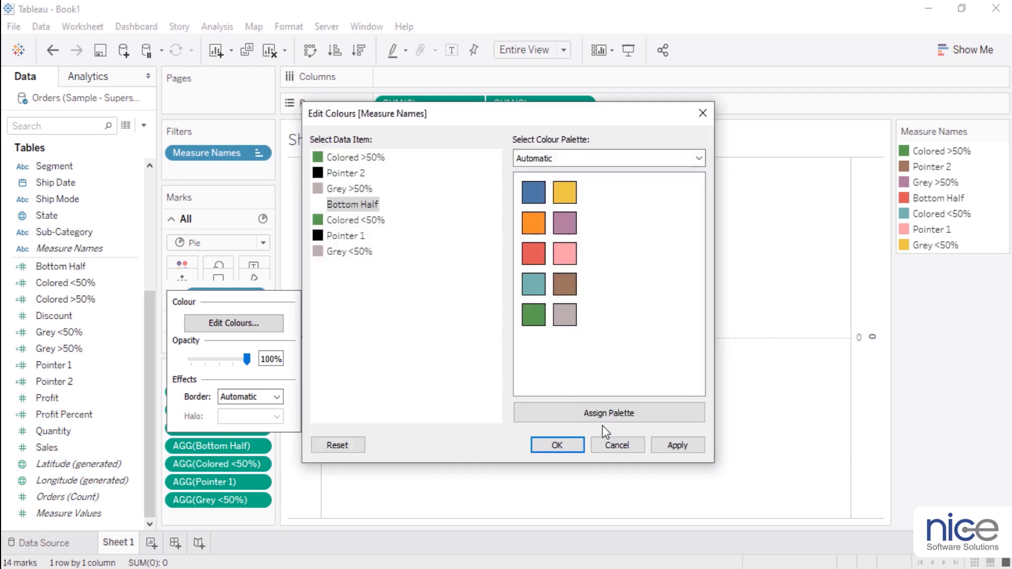
click(557, 445)
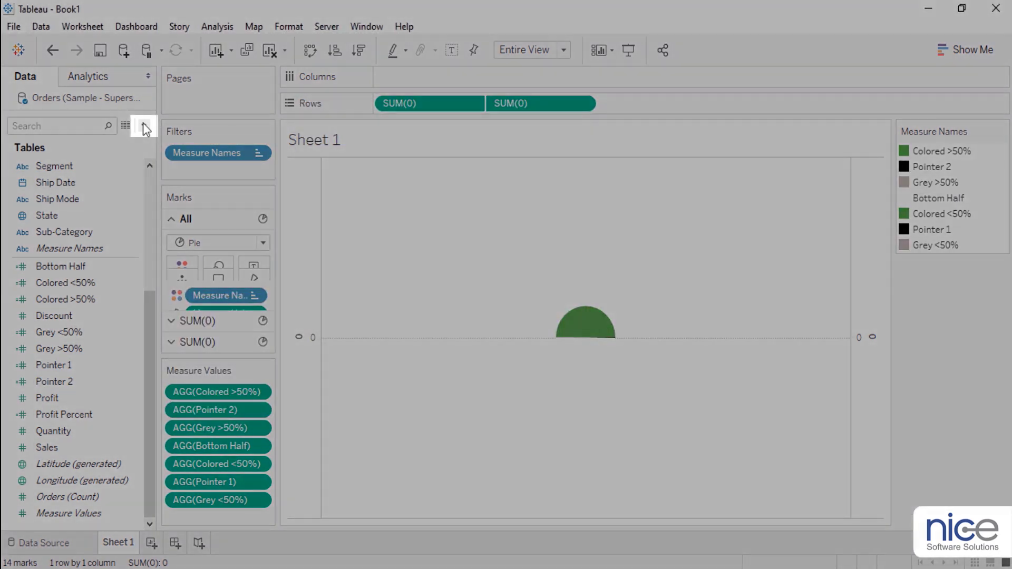
Step: Create a calculated field named Dummy containing the text string 'Dummy'
click(143, 125)
click(145, 136)
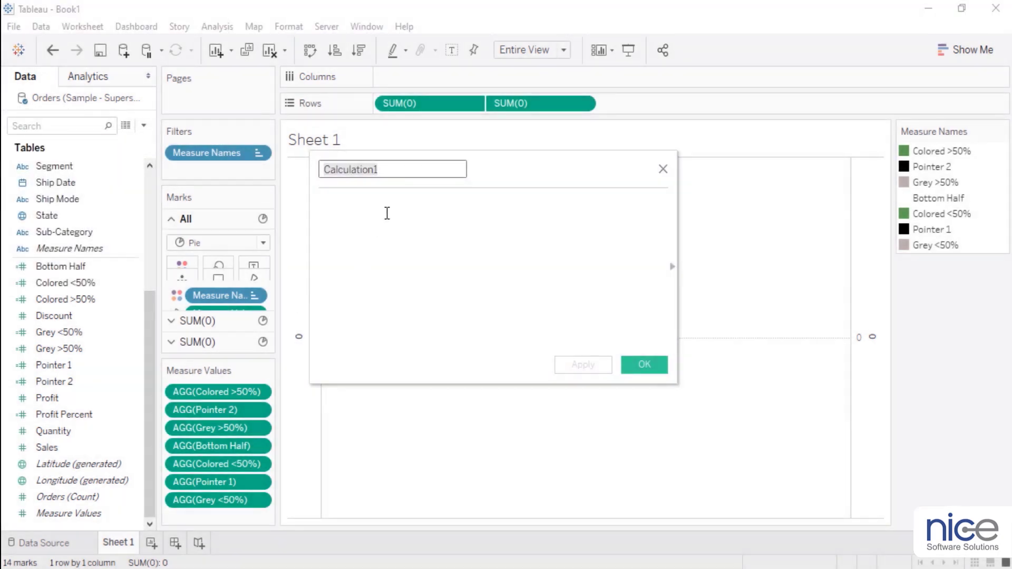
text(Dummy)
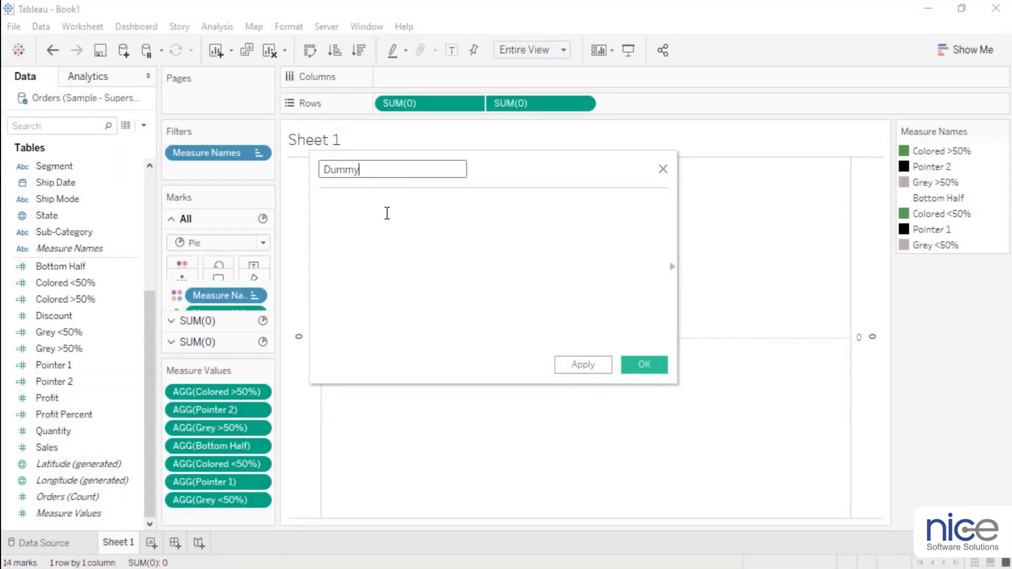
click(387, 213)
text('Dummy)
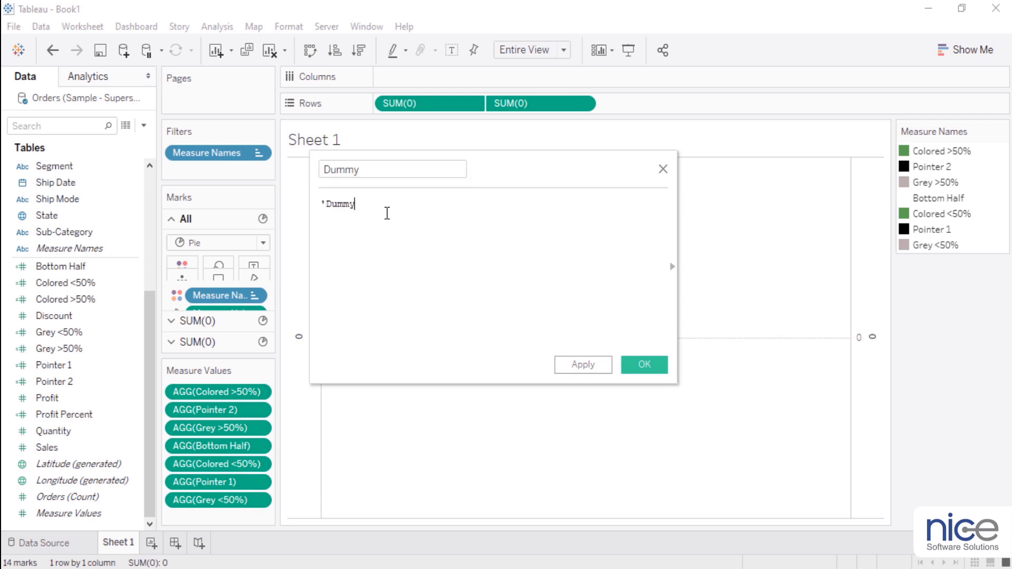
click(644, 365)
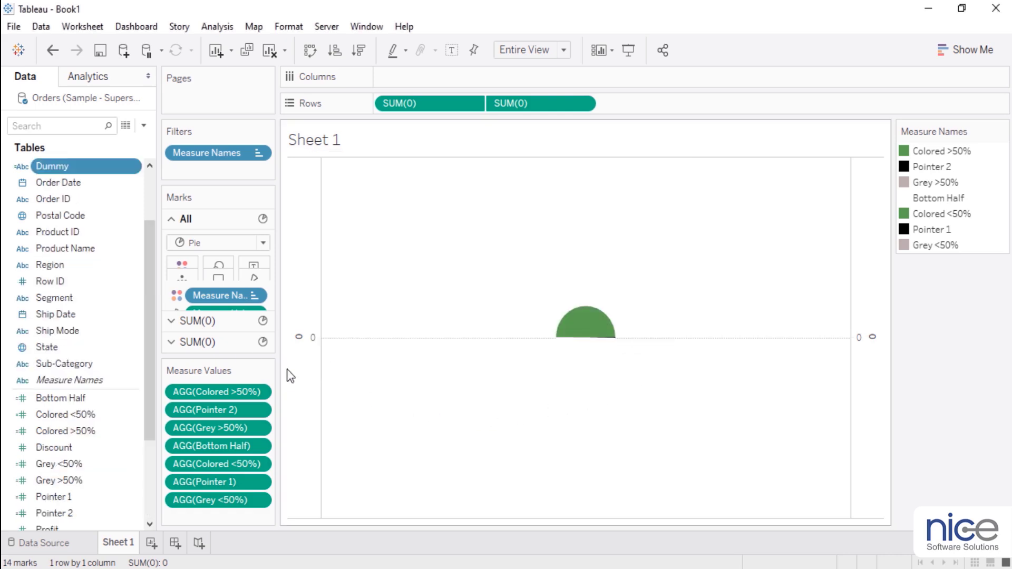
Step: Add the Dummy field to the second SUM(0) pie's marks as an additional color field alongside Measure Names
click(219, 345)
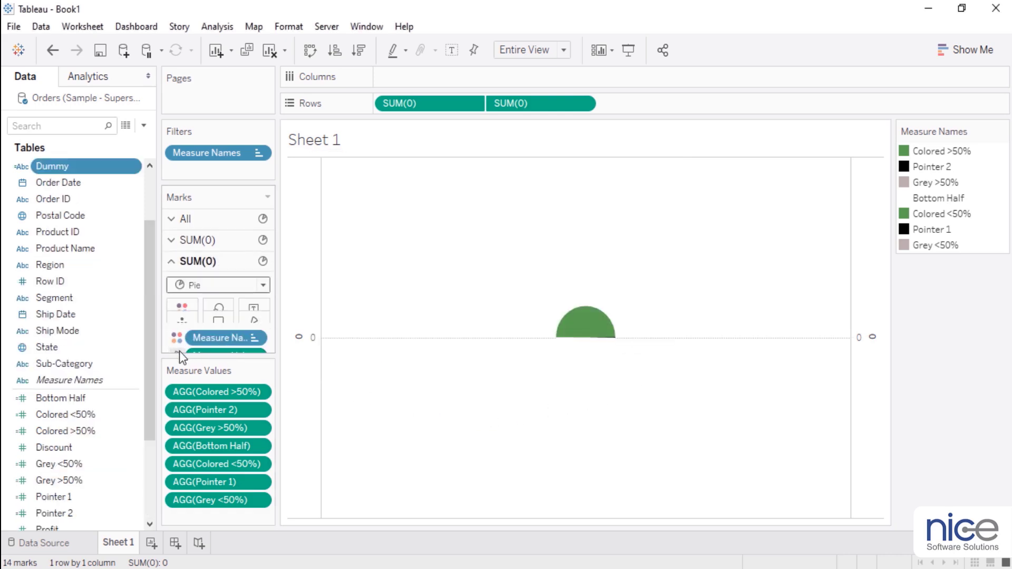
drag(176, 364, 172, 445)
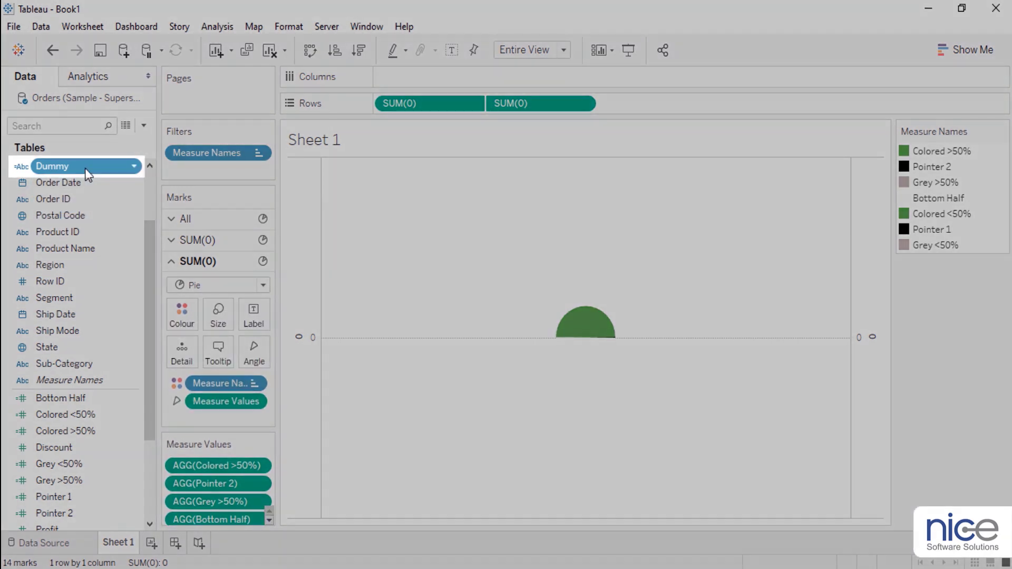
drag(84, 169, 192, 362)
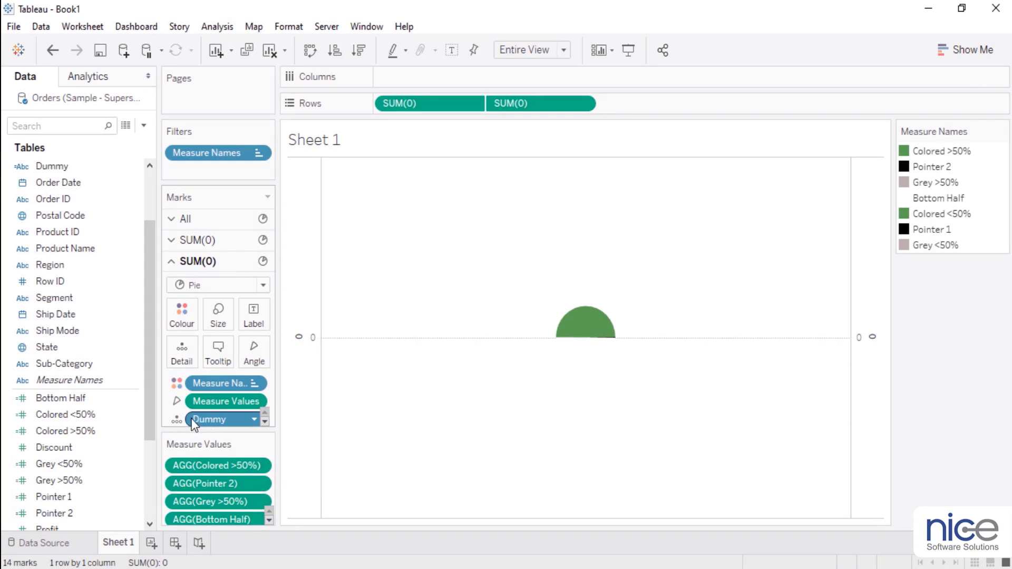
click(177, 420)
click(190, 435)
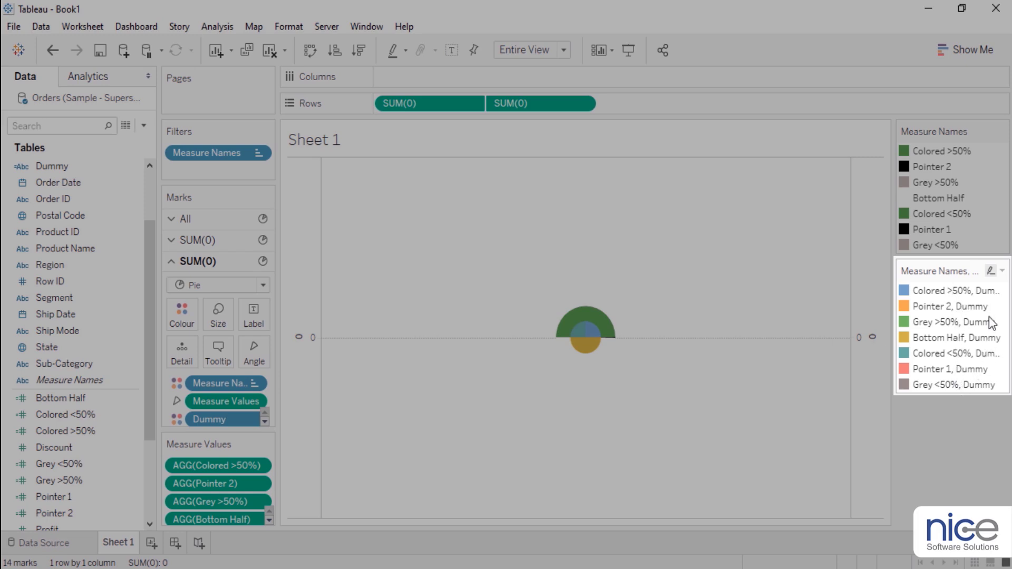
Step: Edit the Measure Names, Dummy colors, setting Pointer 1, Dummy and Pointer 2, Dummy to black
double_click(971, 290)
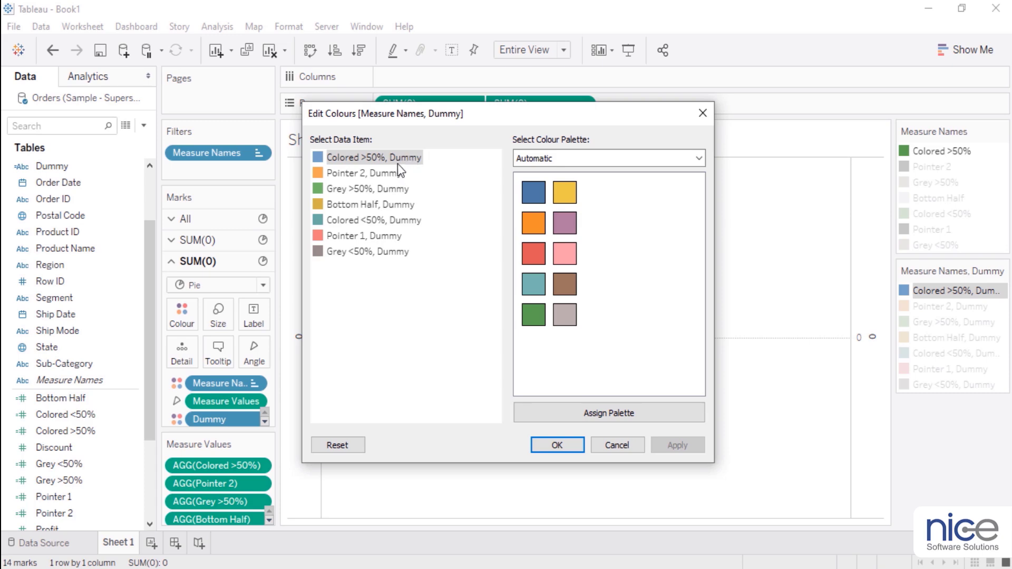
double_click(378, 236)
click(333, 173)
click(598, 429)
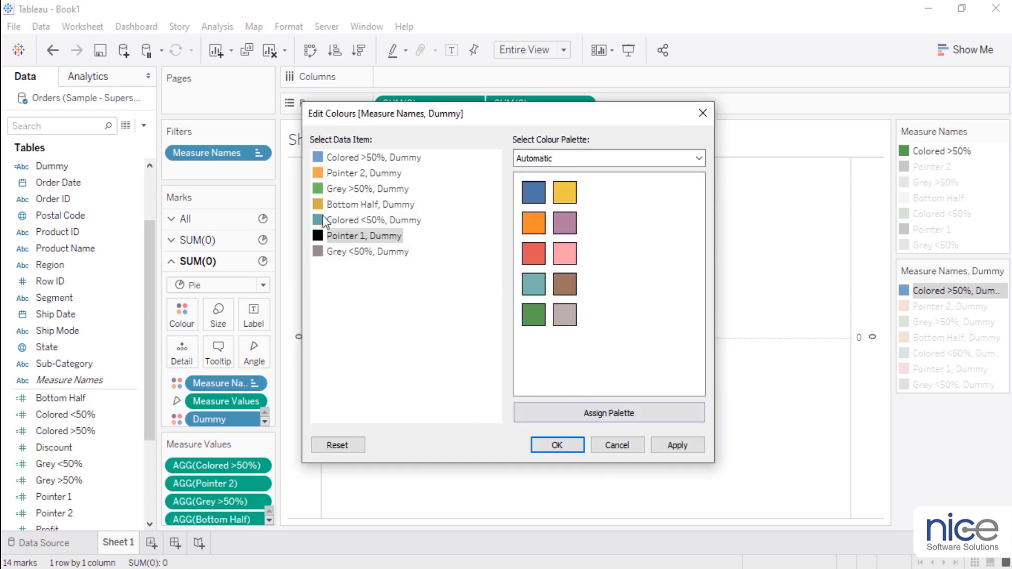
double_click(350, 173)
click(333, 173)
click(596, 428)
Step: Set the Dummy colors of Colored >50%, Grey >50%, Bottom Half, Colored <50% and Grey <50% to white and accept the changes
double_click(396, 157)
click(476, 267)
click(604, 430)
double_click(371, 189)
click(477, 266)
click(604, 431)
double_click(385, 205)
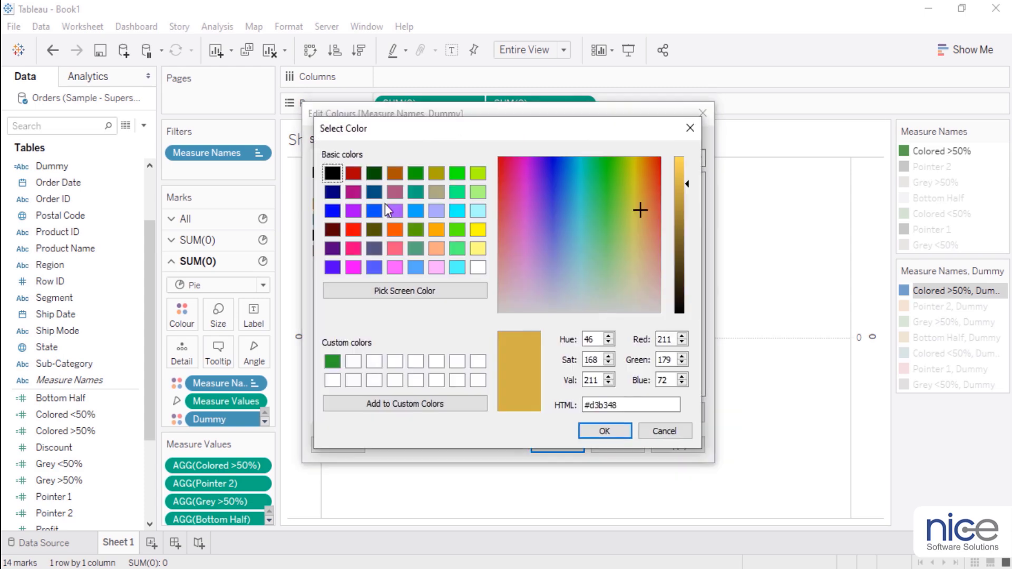
click(477, 267)
click(604, 431)
double_click(387, 220)
click(477, 267)
click(604, 430)
double_click(388, 248)
click(477, 267)
click(594, 429)
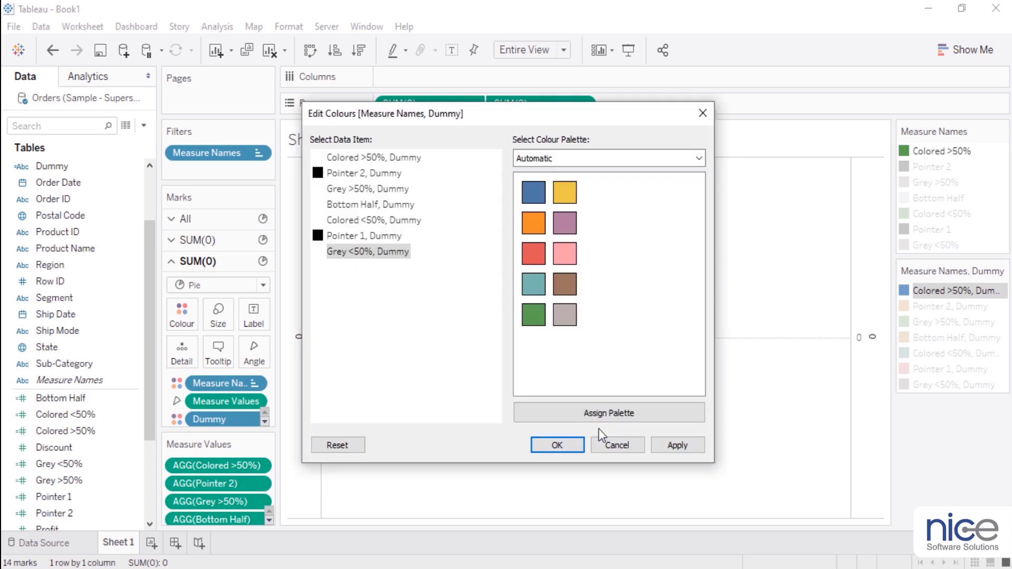
click(578, 450)
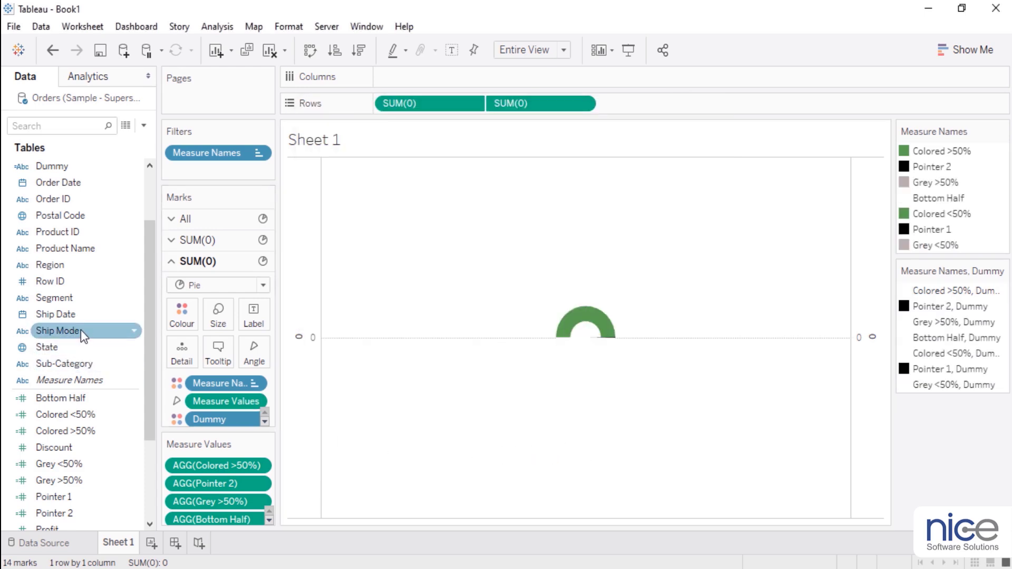
Step: Split the gauge chart into columns by Category
scroll(82, 329, up, 3)
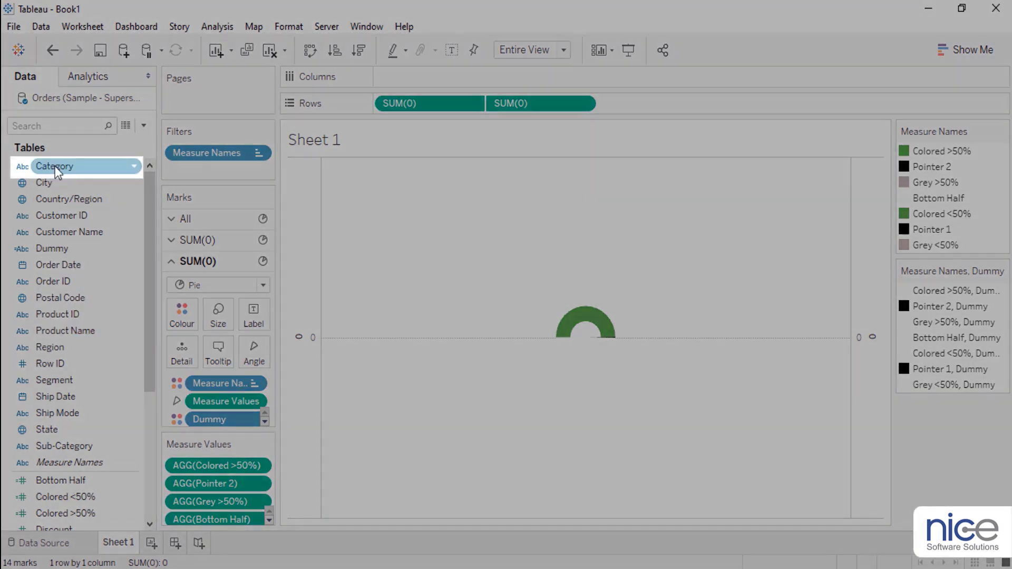
drag(55, 166, 395, 86)
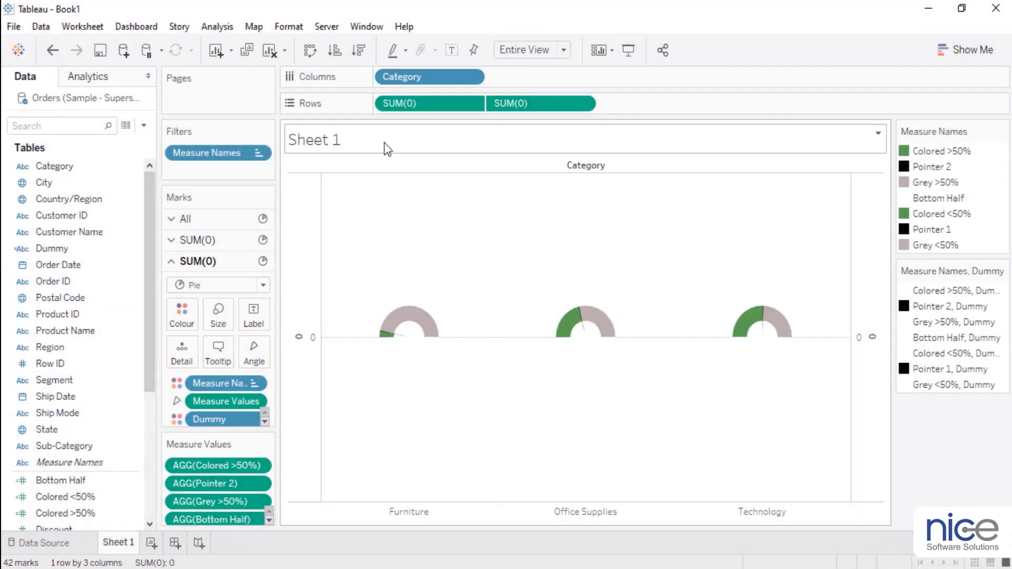
Step: Label the second SUM(0) pie with the Category and Profit Percent fields
drag(56, 166, 254, 316)
scroll(79, 477, down, 4)
drag(79, 431, 265, 319)
click(265, 422)
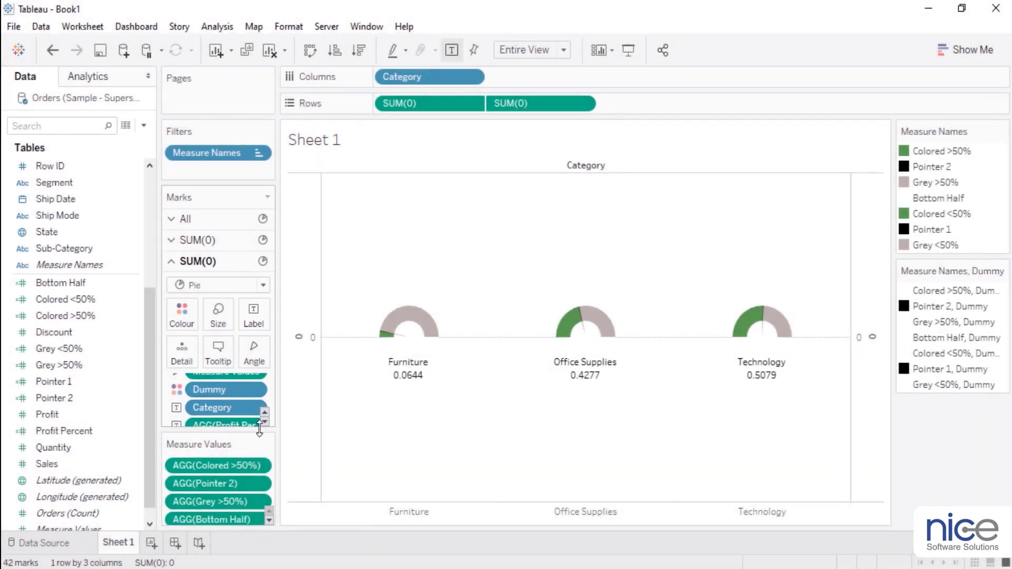
Step: Format the Profit Percent label as a percentage with two decimal places
right_click(247, 414)
click(295, 254)
click(106, 220)
click(137, 317)
click(429, 429)
click(388, 301)
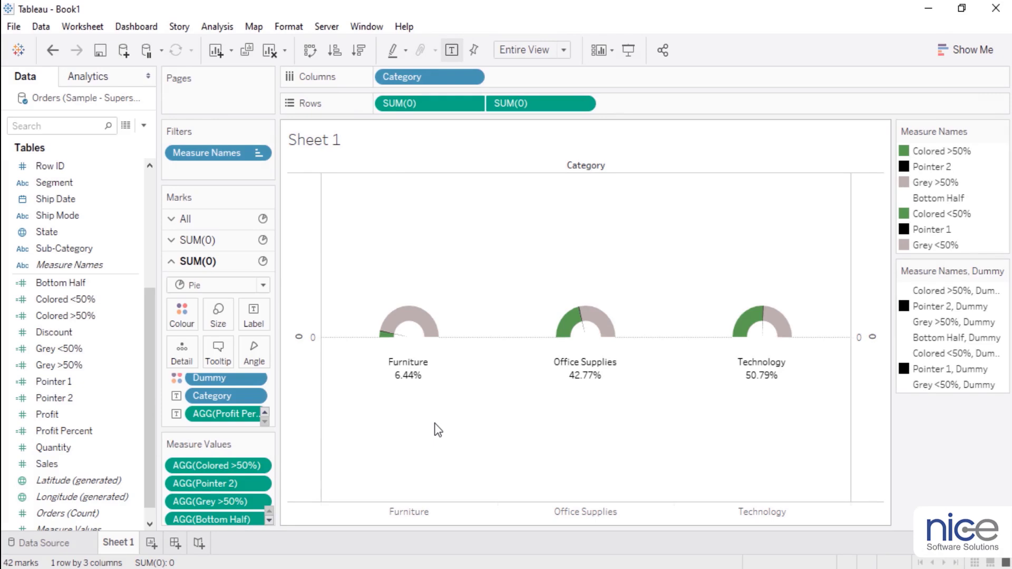
Step: Enlarge the pie marks on both SUM(0) axes together
click(217, 221)
click(218, 271)
drag(274, 312, 252, 324)
click(411, 478)
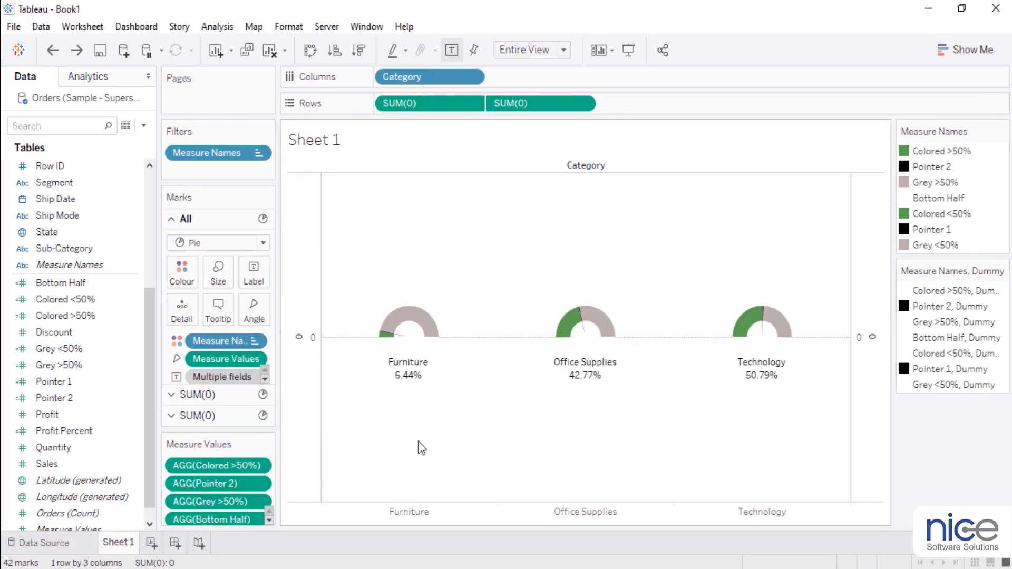
Step: Increase the first SUM(0) pie's mark size and review the size setting of the second SUM(0) pie
click(200, 395)
click(217, 291)
drag(244, 332, 278, 335)
click(200, 416)
click(219, 311)
click(492, 456)
Step: Hide the Category header beneath the gauges and rename the sheet as Gauge Chart
right_click(529, 513)
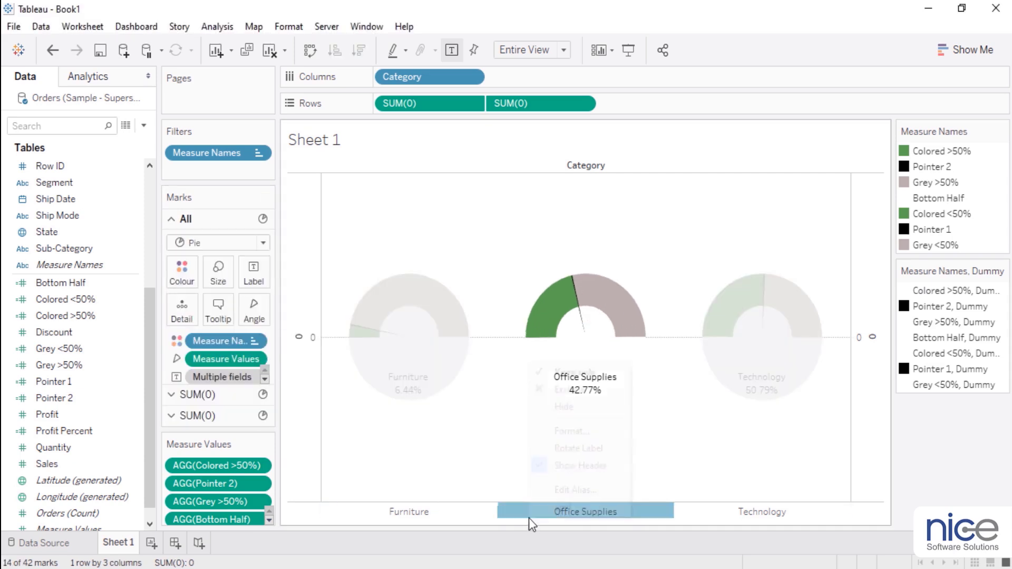
click(566, 466)
double_click(113, 545)
key(Return)
Step: Hide the headers of both SUM(0) vertical axes
right_click(864, 269)
click(904, 429)
right_click(309, 384)
click(389, 534)
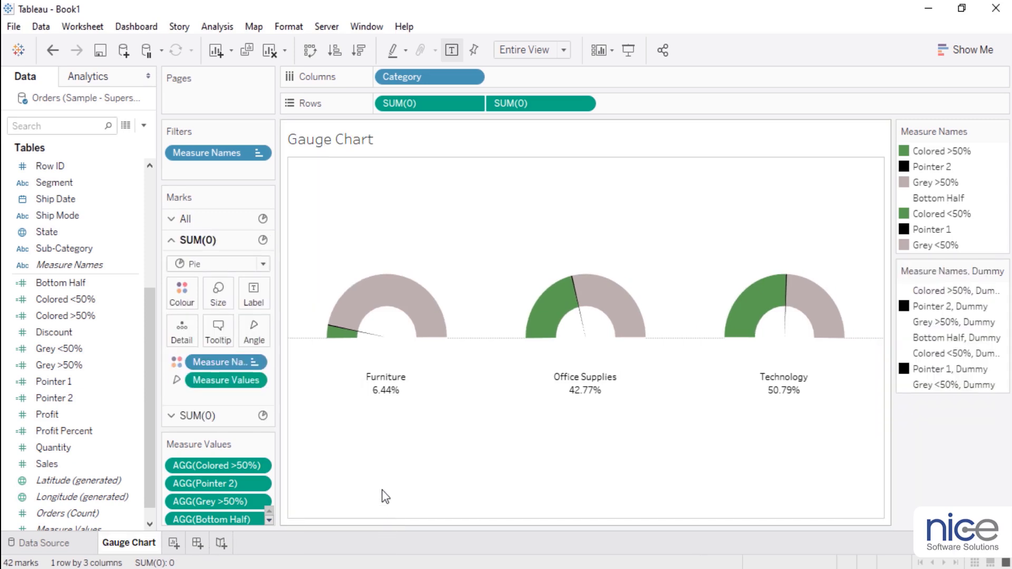
Step: Hide the Measure Names and the Measure Names, Dummy color legends, and show the Gauge Chart sheet in presentation mode
click(999, 131)
click(925, 280)
click(1000, 131)
click(926, 250)
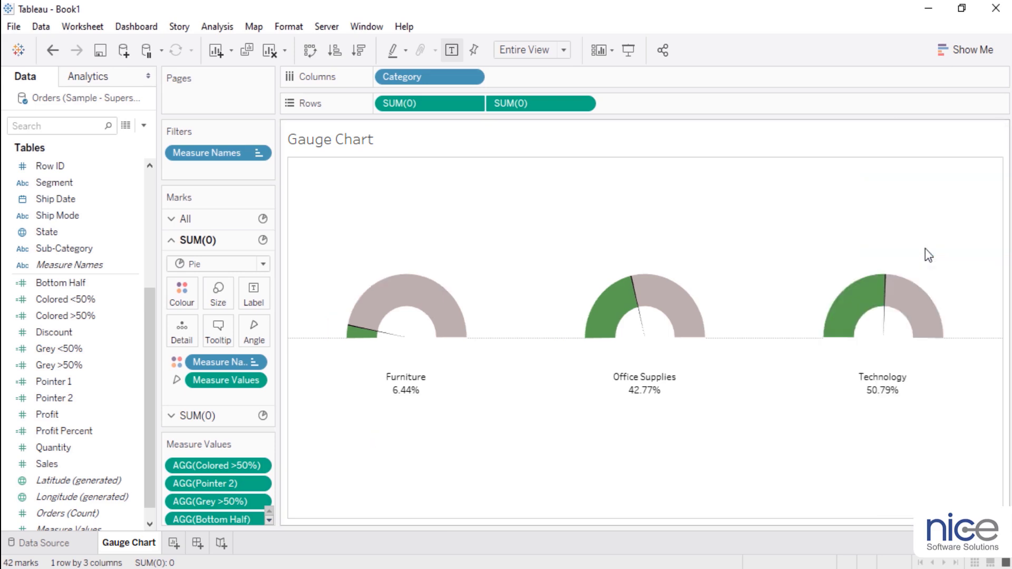
click(628, 50)
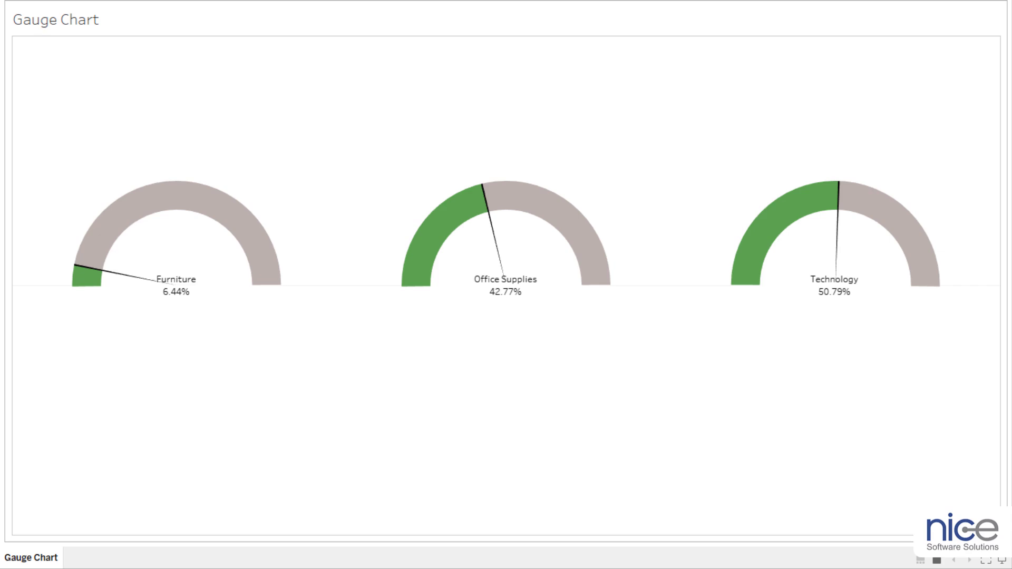